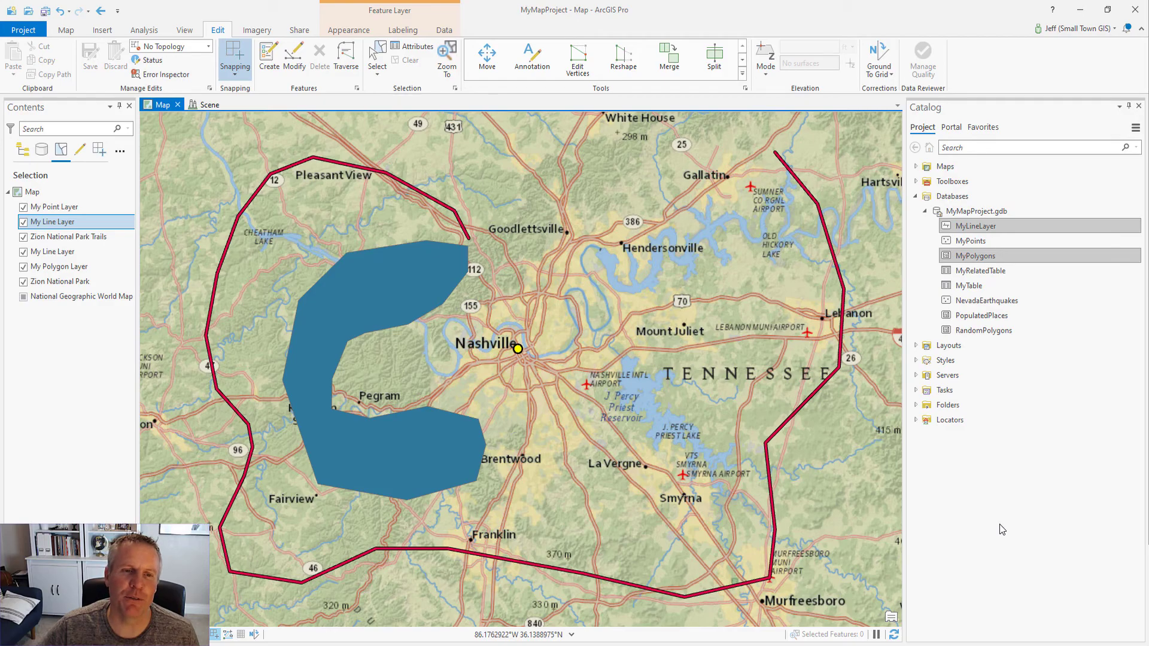
Activate the Move tool and select the point, line and polygon features around Nashville together.
left_click(1107, 397)
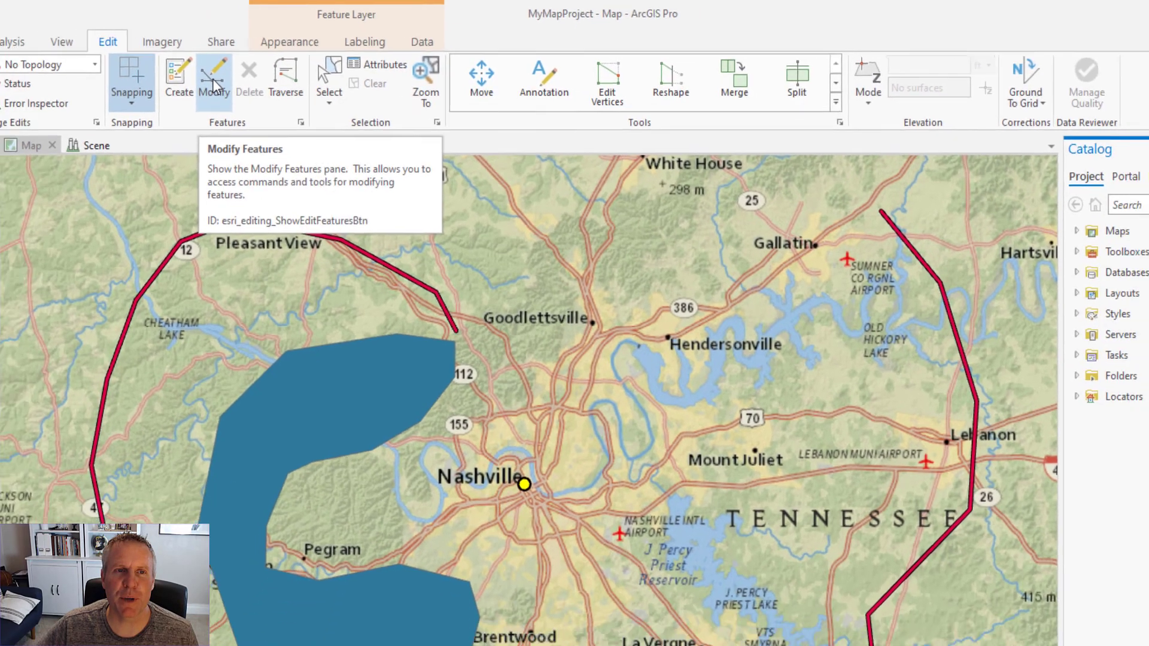
left_click(207, 83)
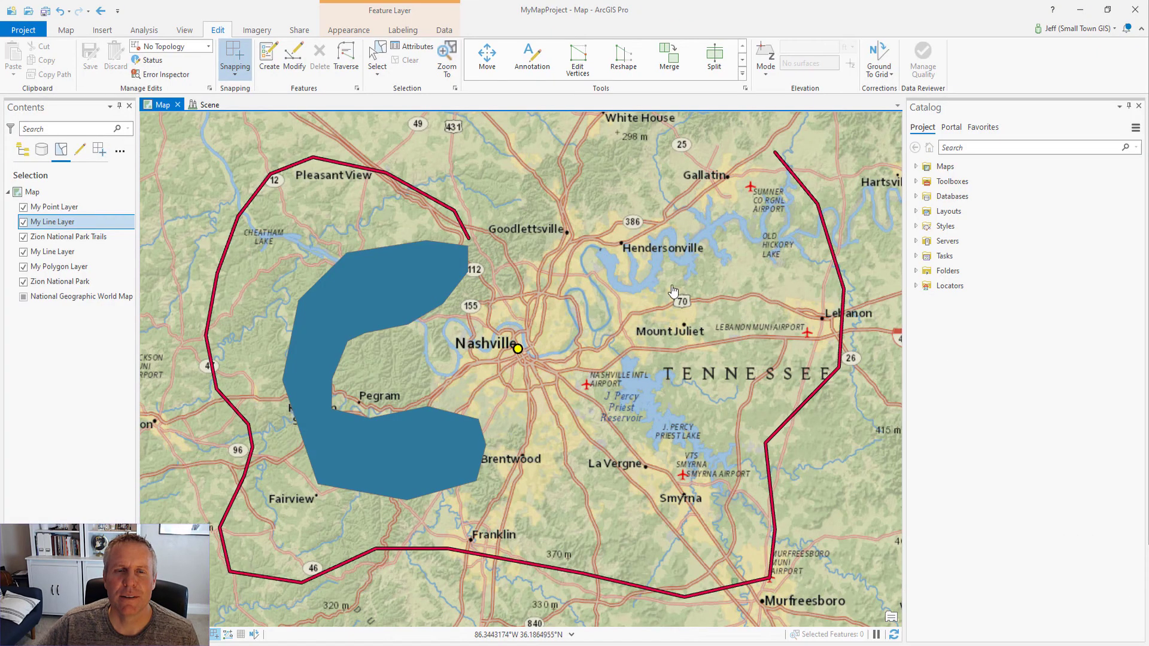
left_click(485, 60)
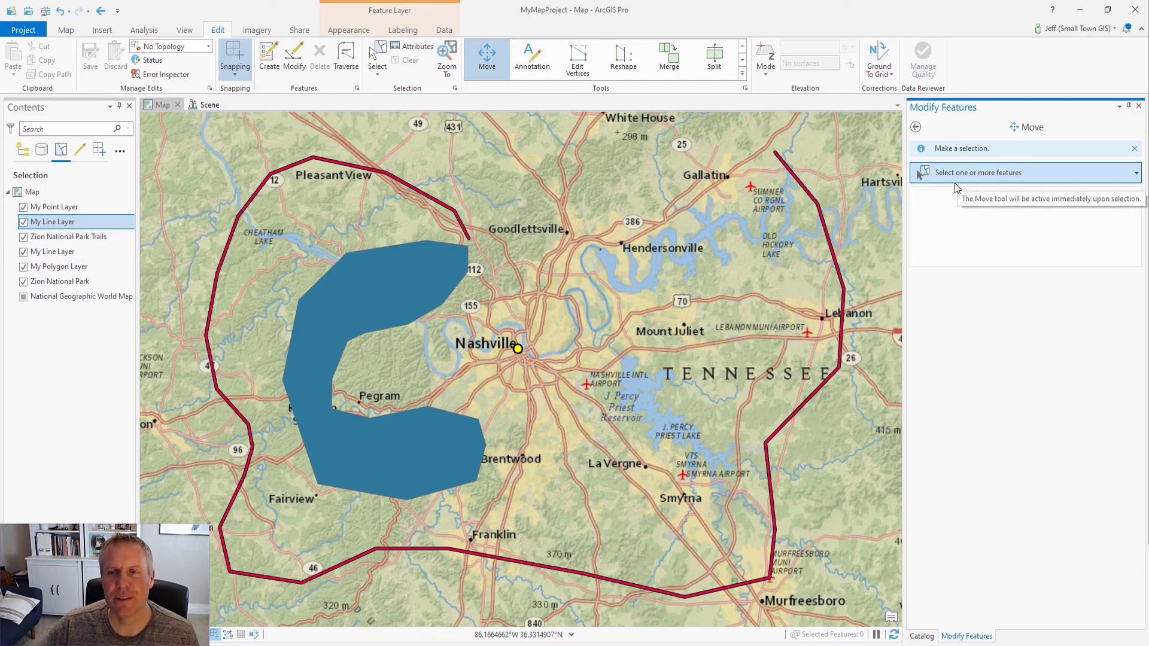
left_click_drag(203, 156, 810, 570)
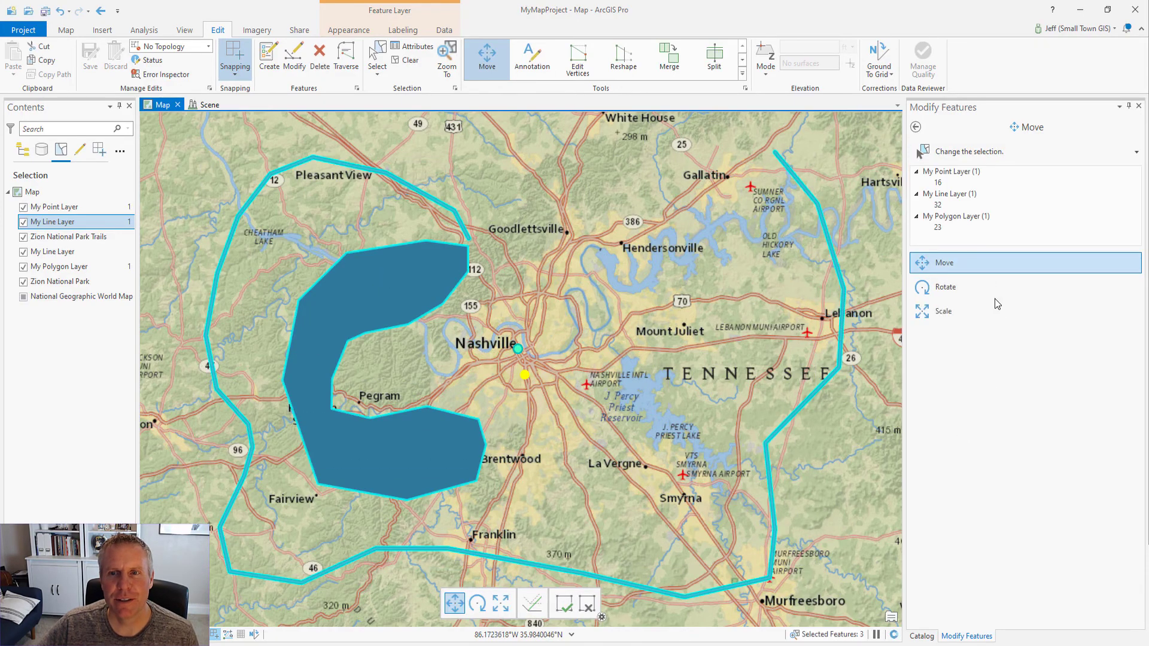
right_click(940, 205)
left_click(966, 214)
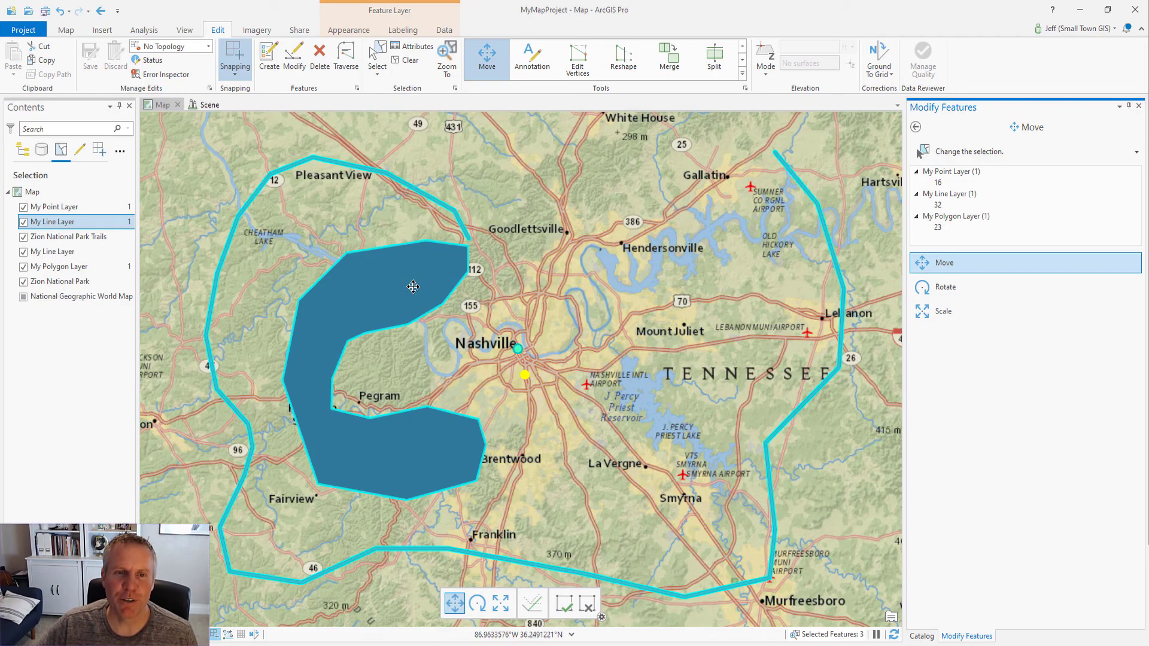
Move the selected point, line and polygon a short distance east and finish the edit.
left_click_drag(413, 286, 472, 279)
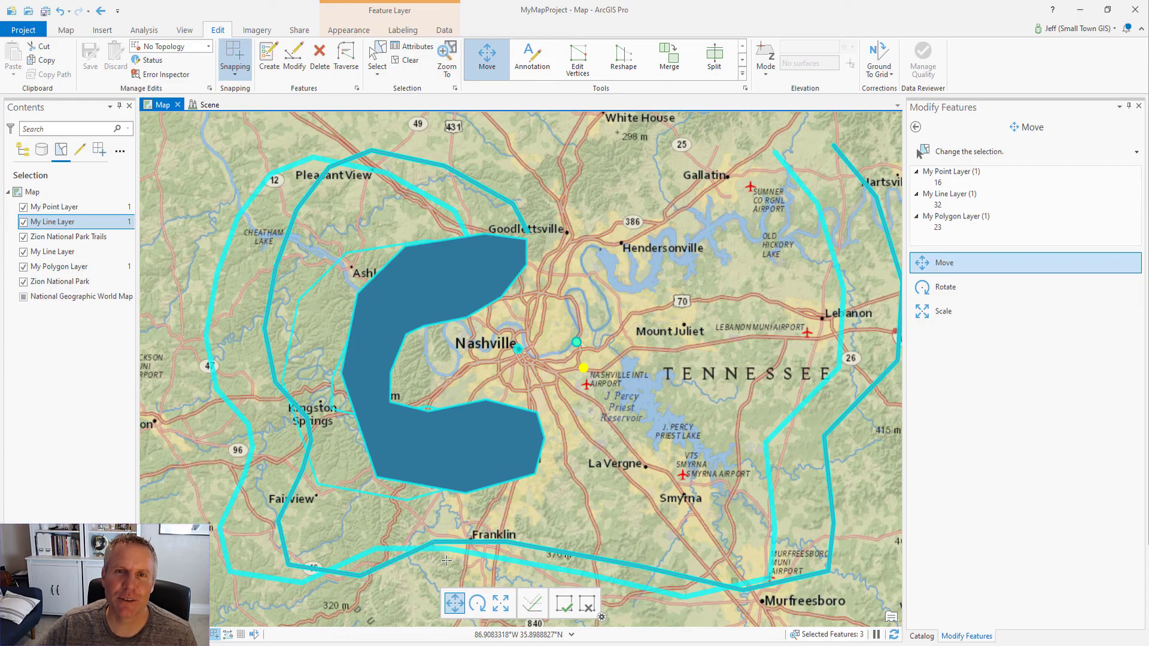
left_click(567, 609)
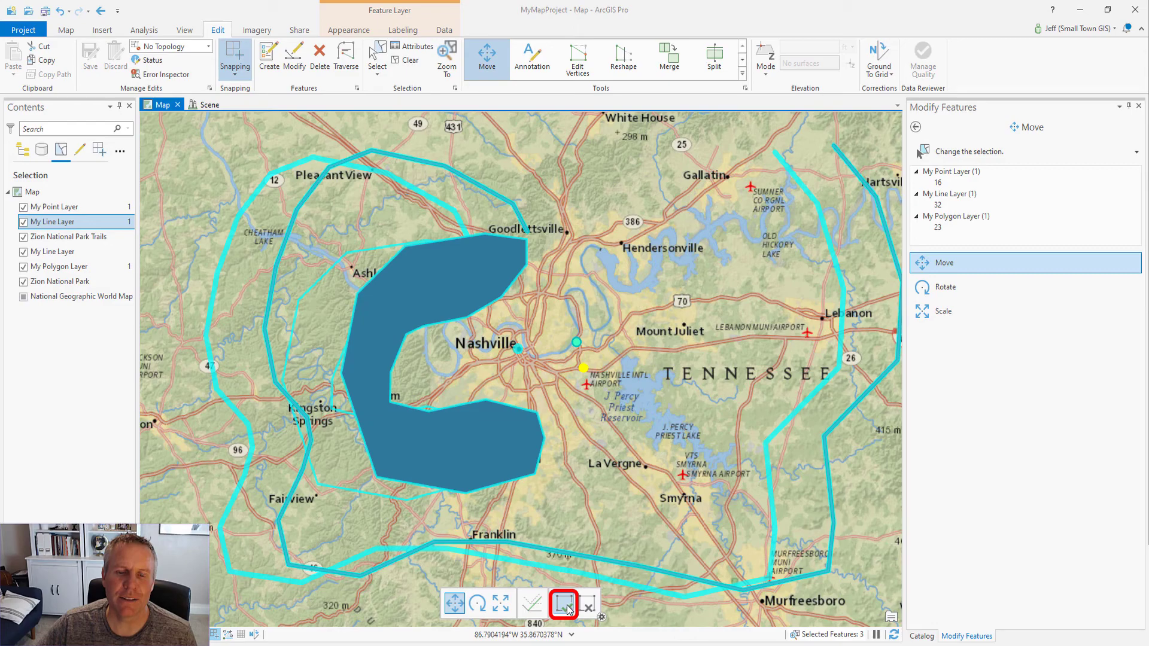
left_click(567, 610)
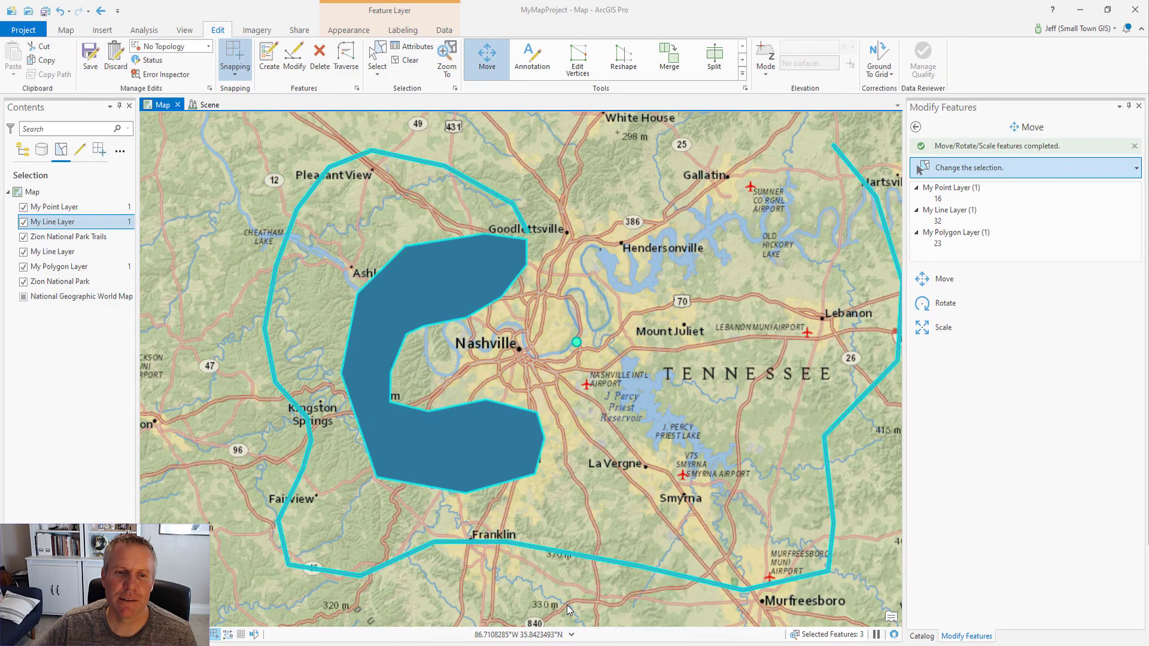
Move only the C-shaped polygon slightly west and finish the edit.
left_click_drag(496, 436, 435, 455)
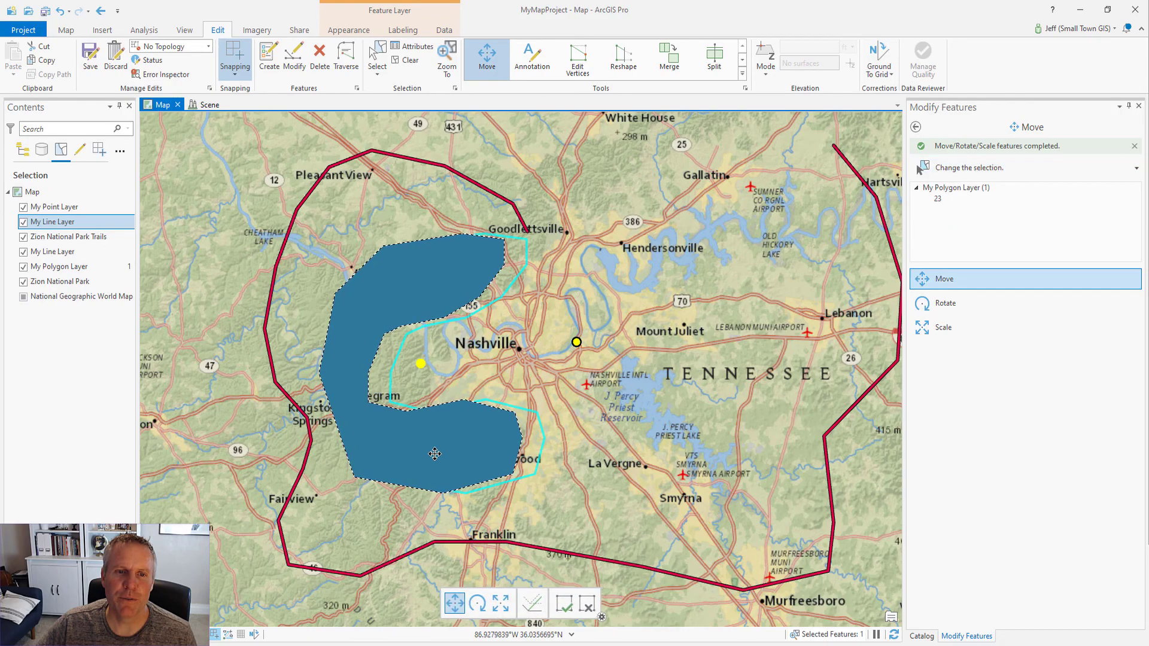
key("F2")
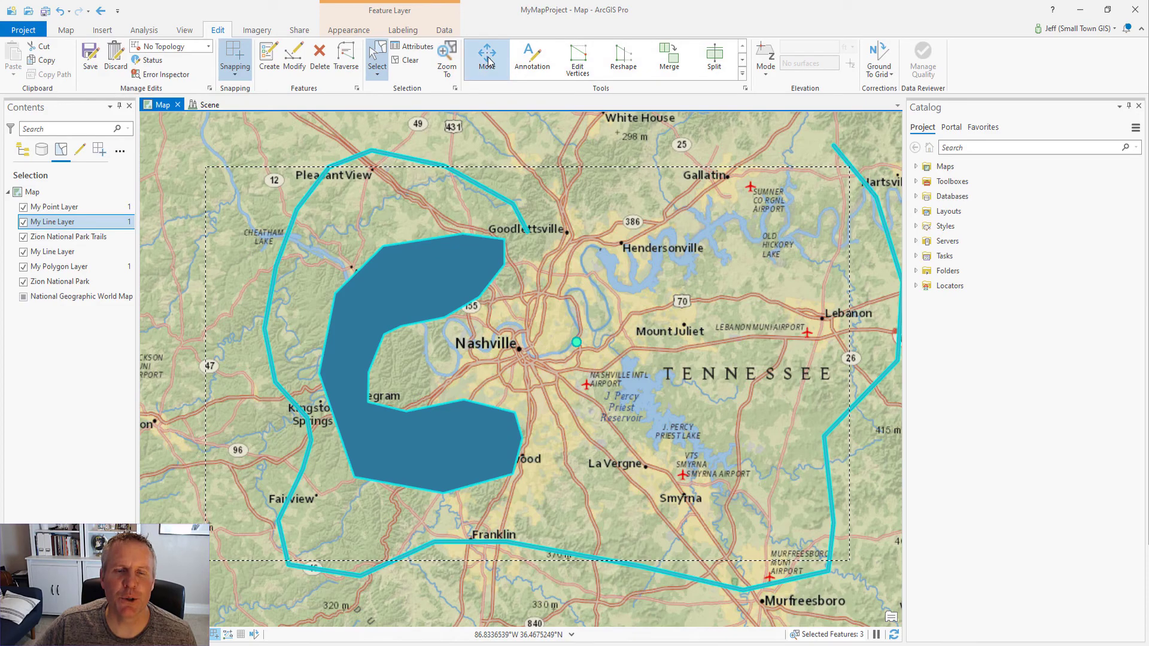
Try moving the selected point, line and polygon together to the west, and discard the changes.
left_click(487, 56)
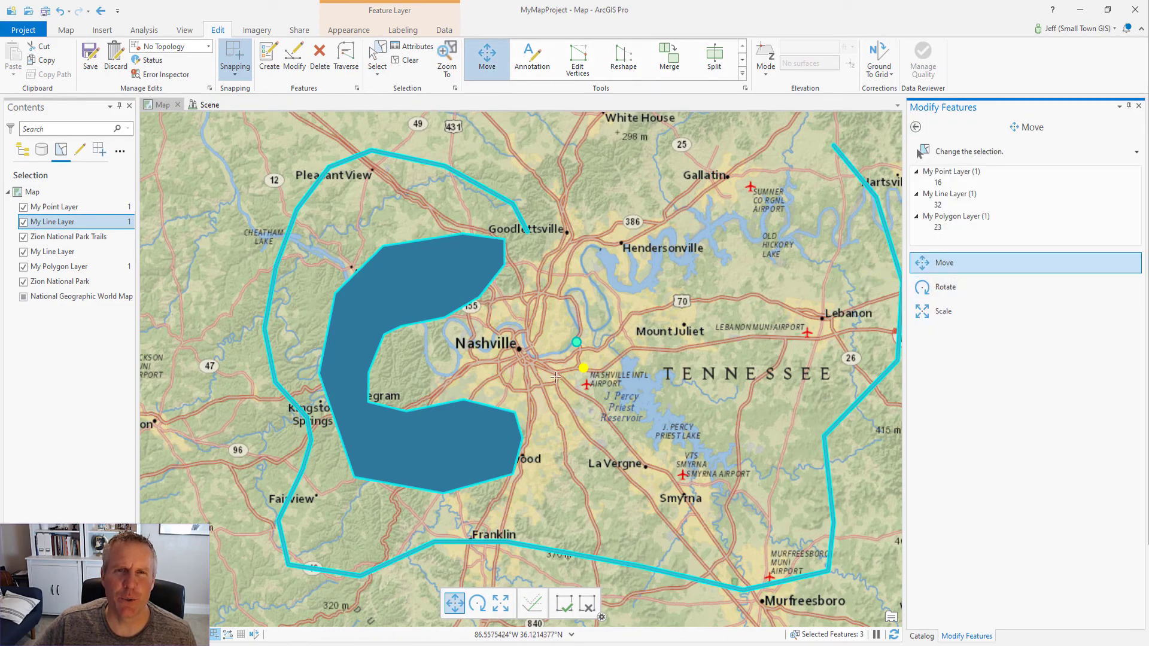
left_click_drag(430, 287, 348, 272)
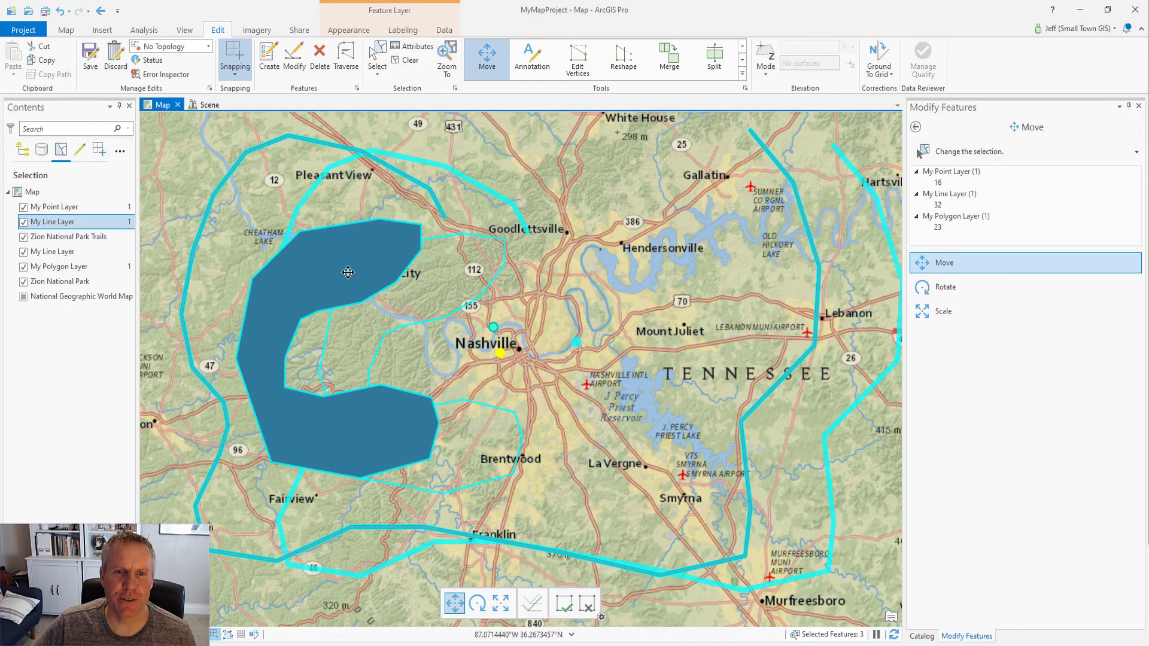
left_click(589, 607)
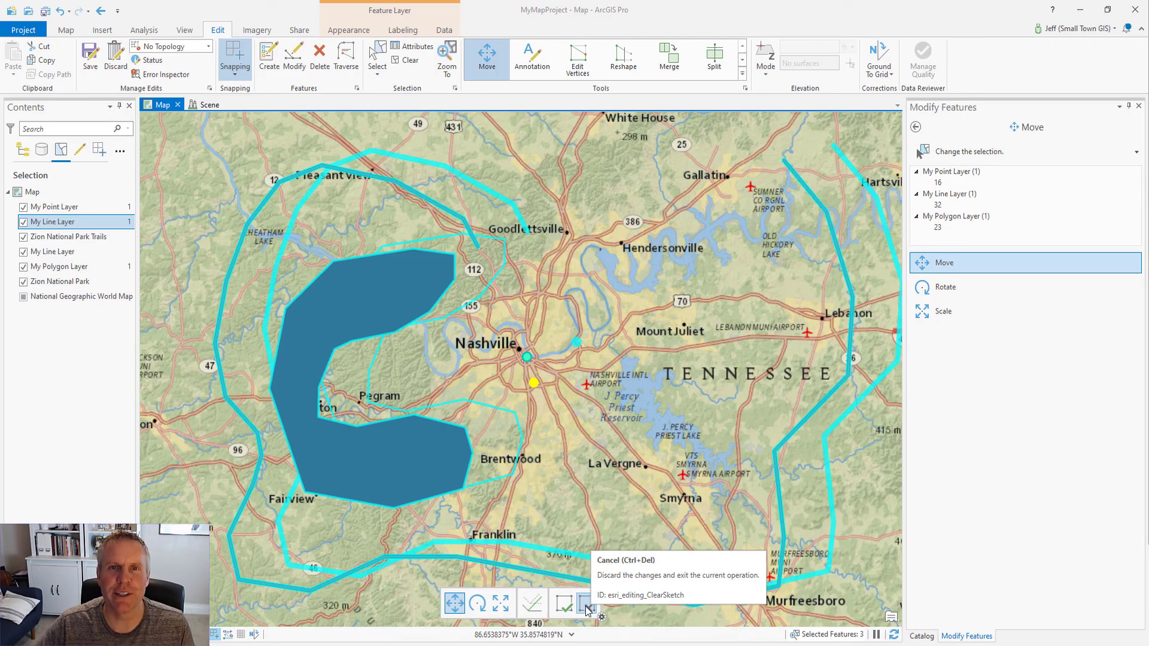
left_click(587, 608)
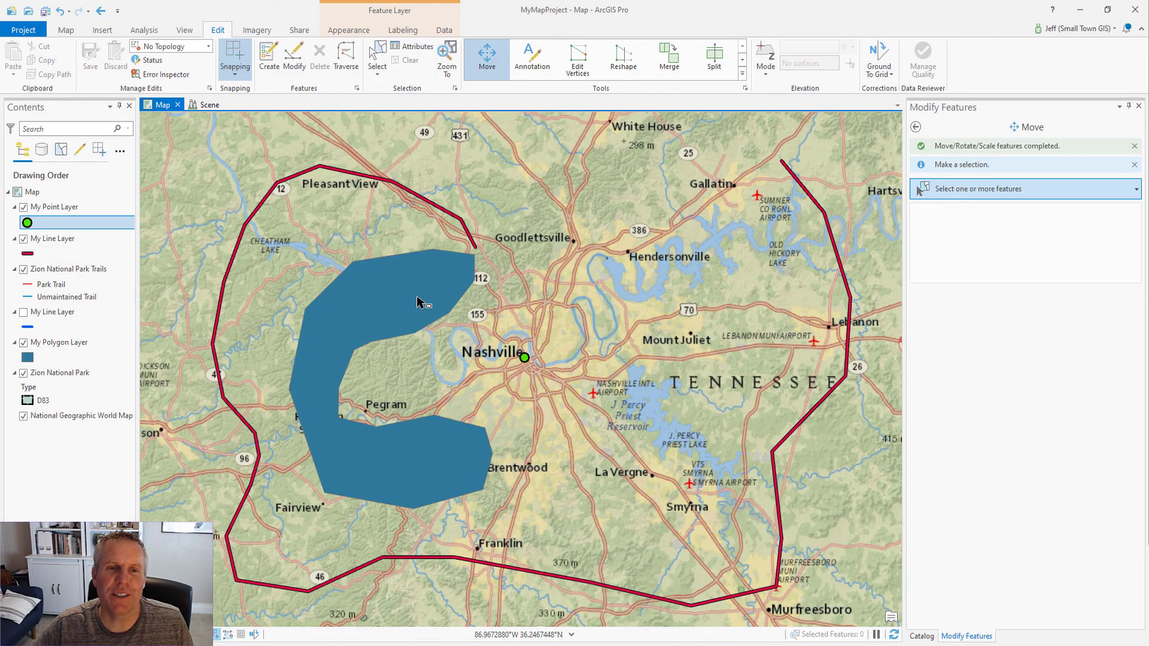
Select the C-shaped polygon, try moving it slightly southeast, and discard the change.
left_click(418, 302)
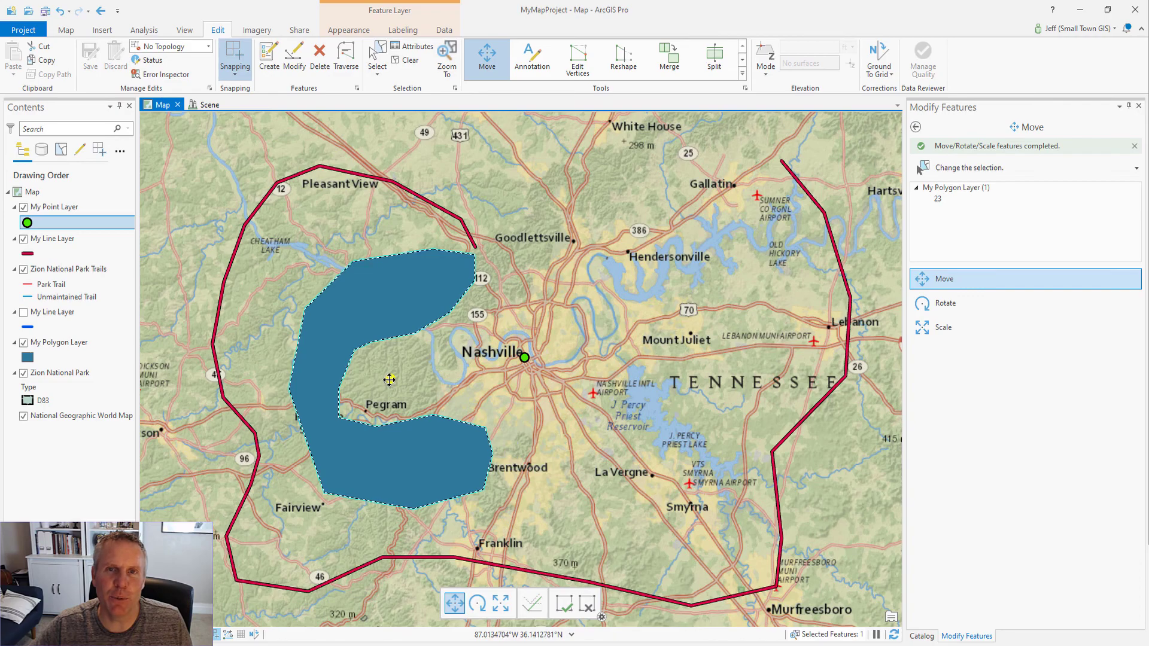
mouse_move(386, 321)
left_mouse_down()
mouse_move(362, 327)
mouse_move(401, 326)
mouse_move(391, 328)
left_mouse_up()
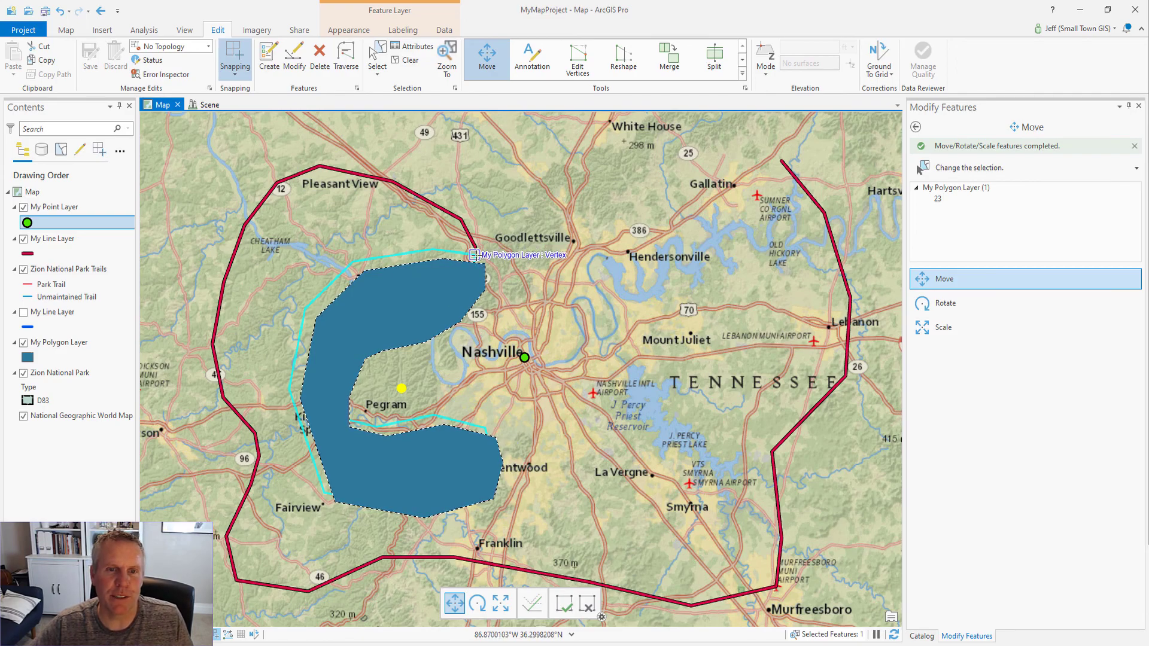
left_click(533, 604)
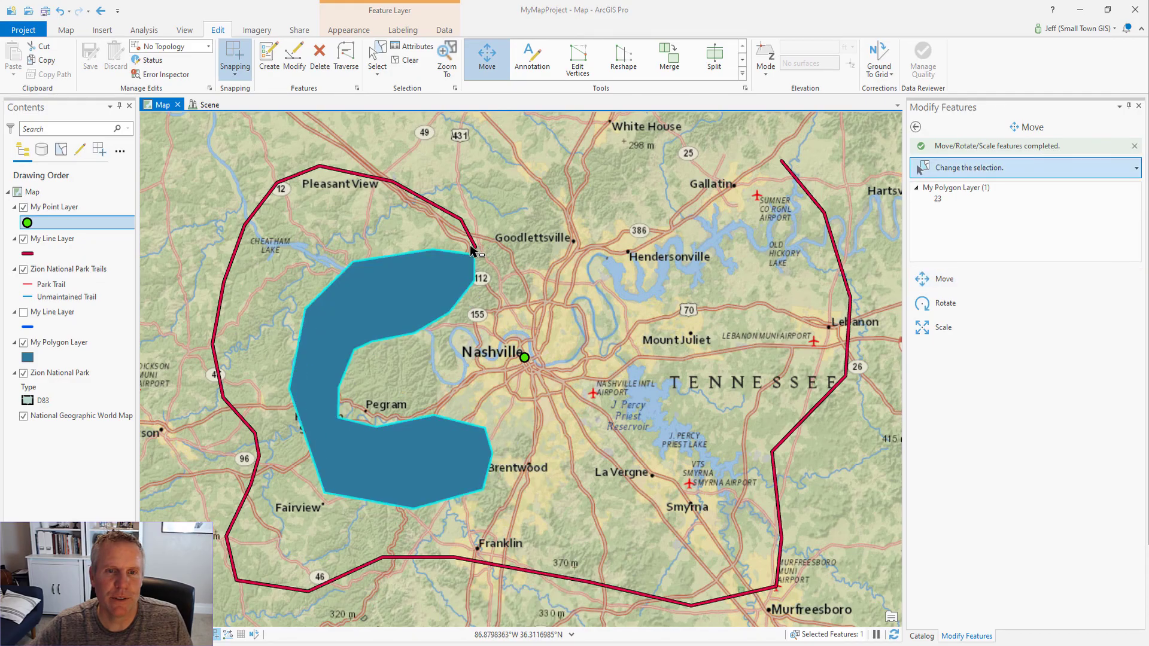
Reactivate Move for the polygon, try shifting its northeast corner west of the red line's end, and discard the move.
scroll(472, 250, "up", 5)
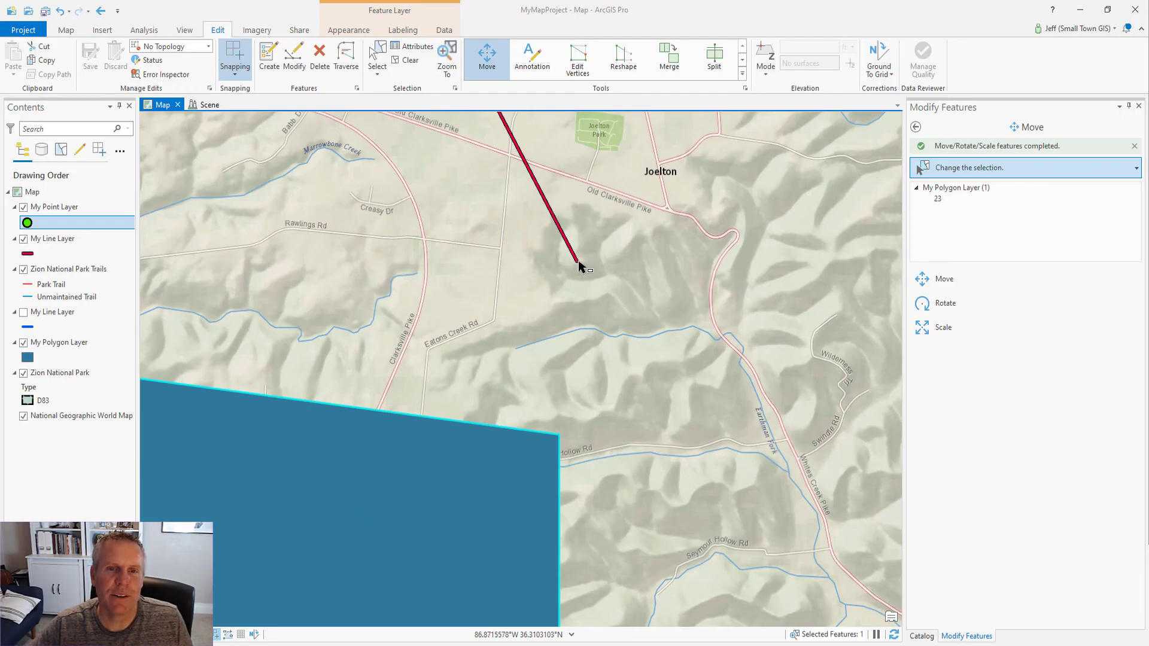
left_click(944, 279)
left_click_drag(479, 413, 404, 488)
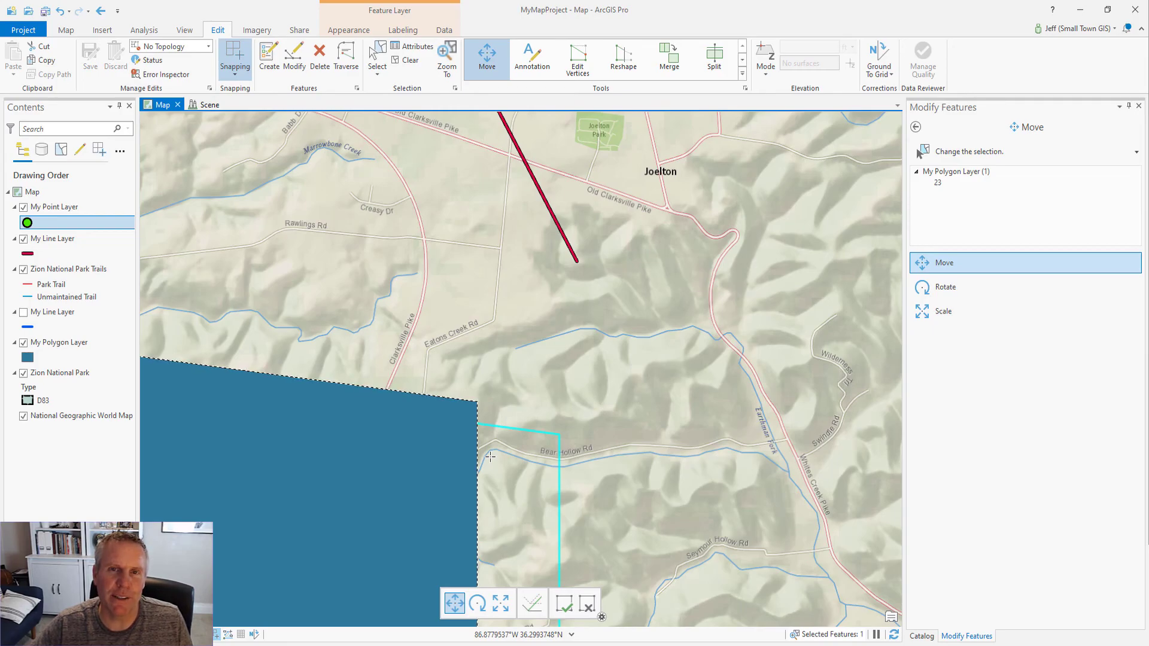
left_click(564, 603)
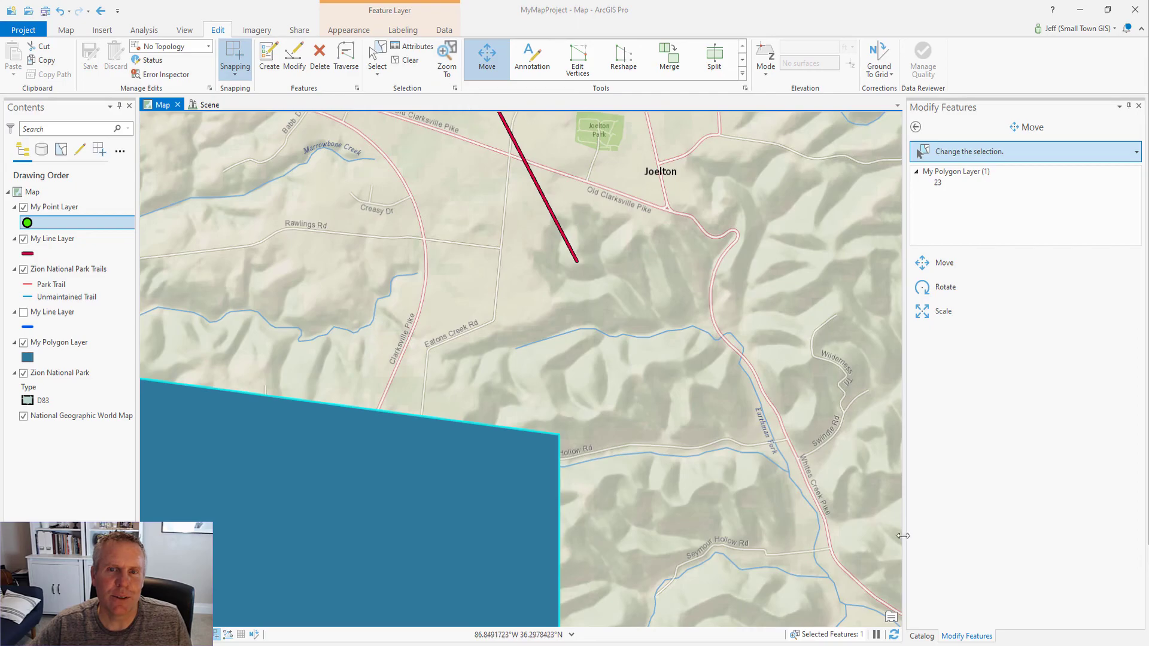
Relocate the polygon's move anchor to its northeast corner vertex, snap it to the red line's end, and discard the move.
left_click(820, 630)
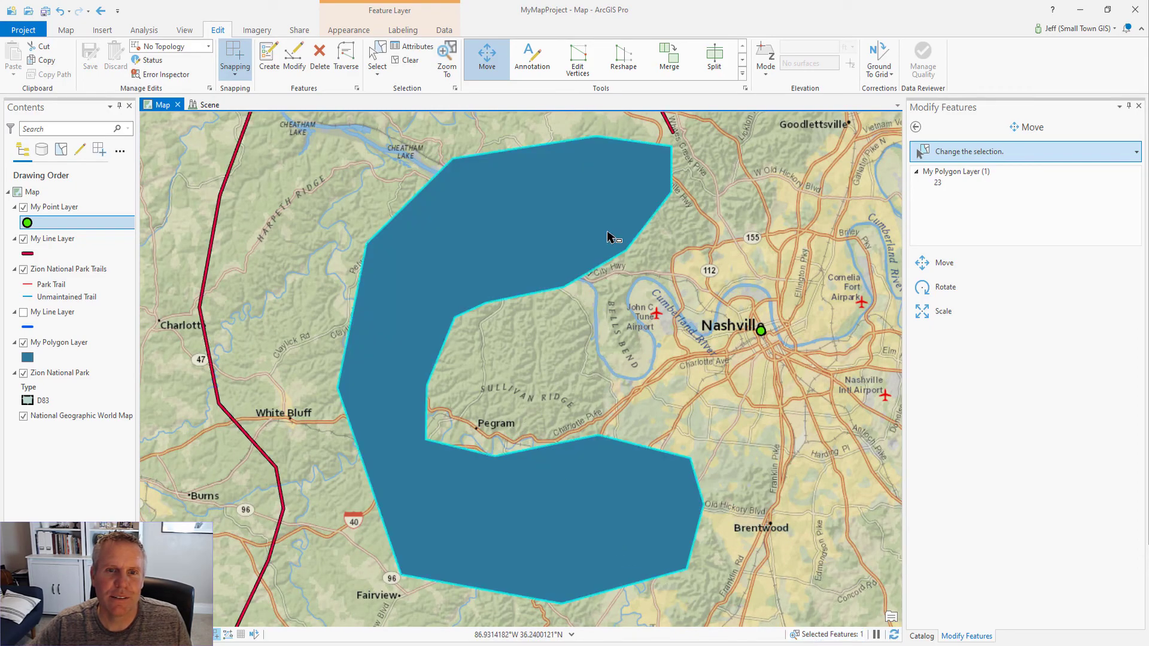
left_click(940, 263)
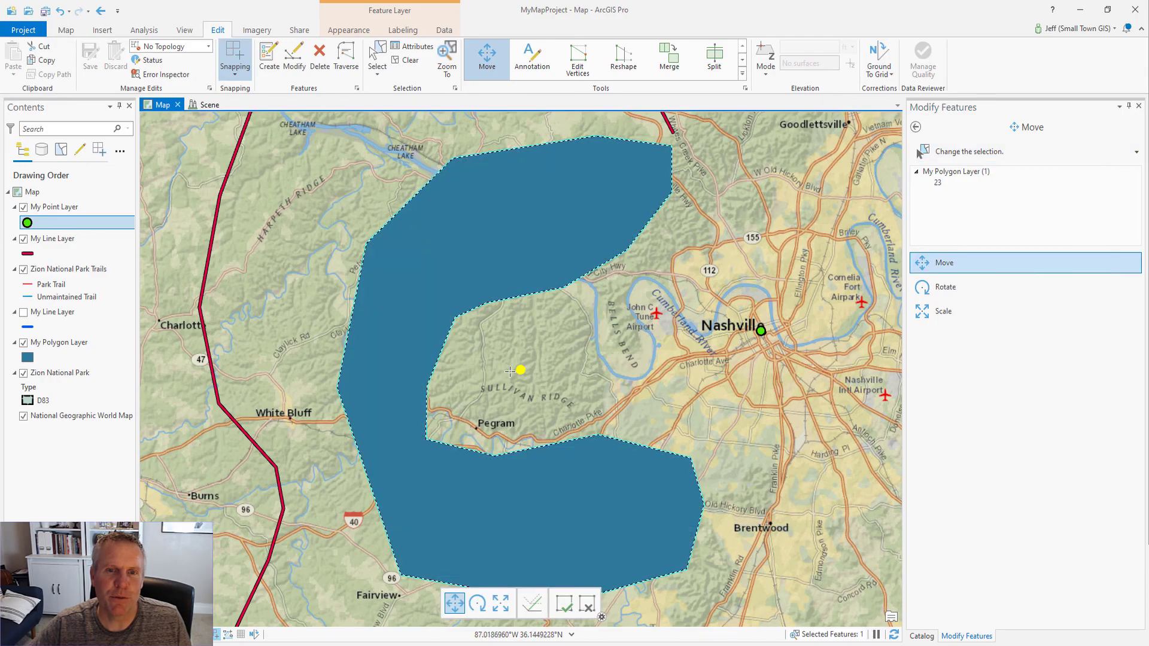
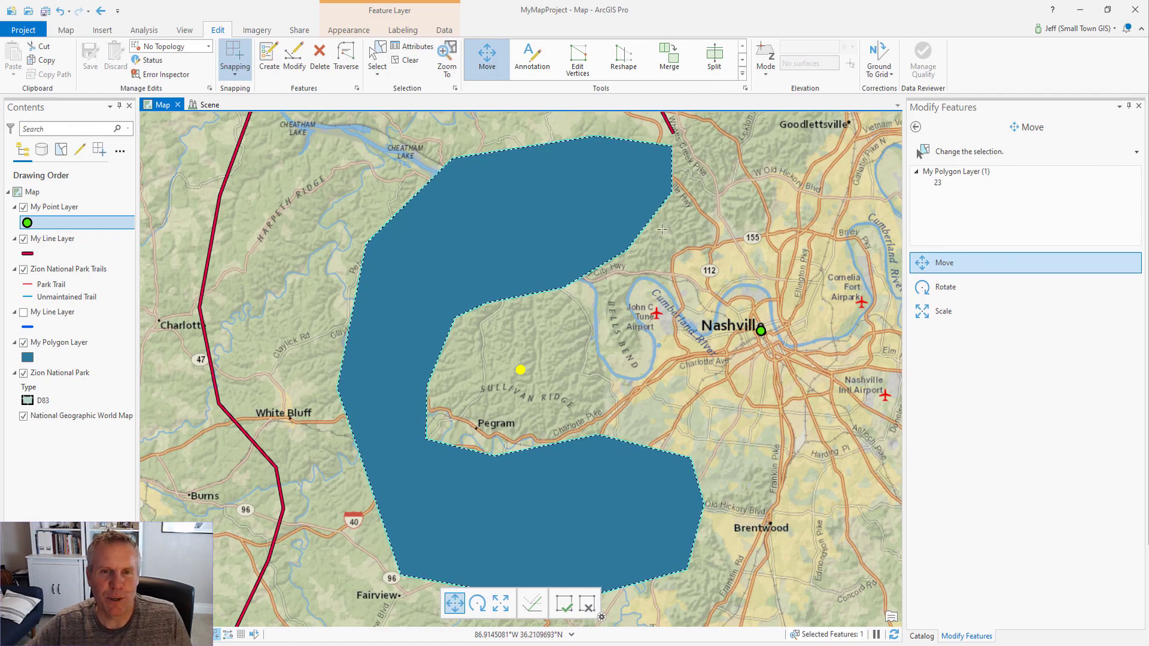
scroll(669, 153, "up", 5)
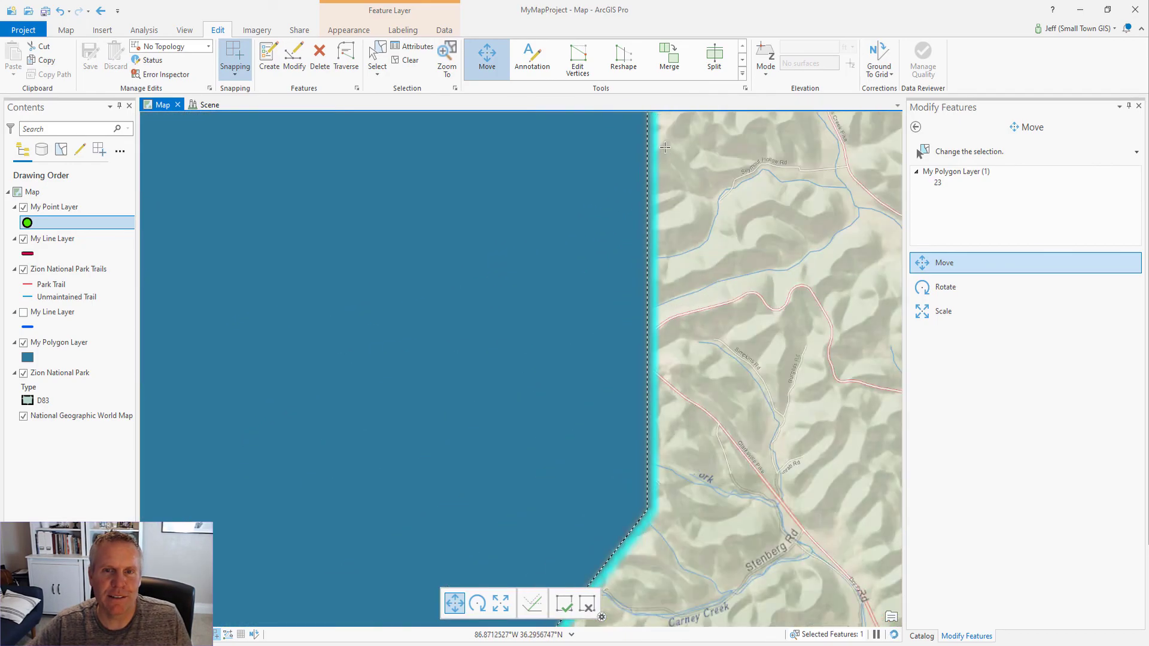
scroll(594, 393, "down", 4)
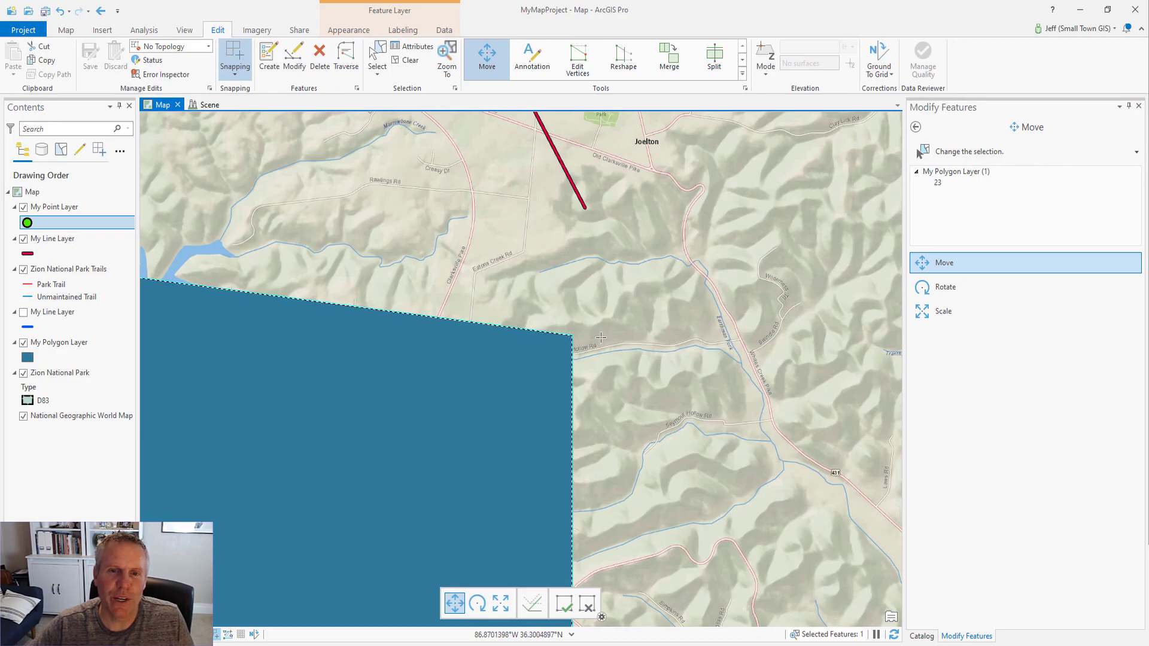
key("ctrl")
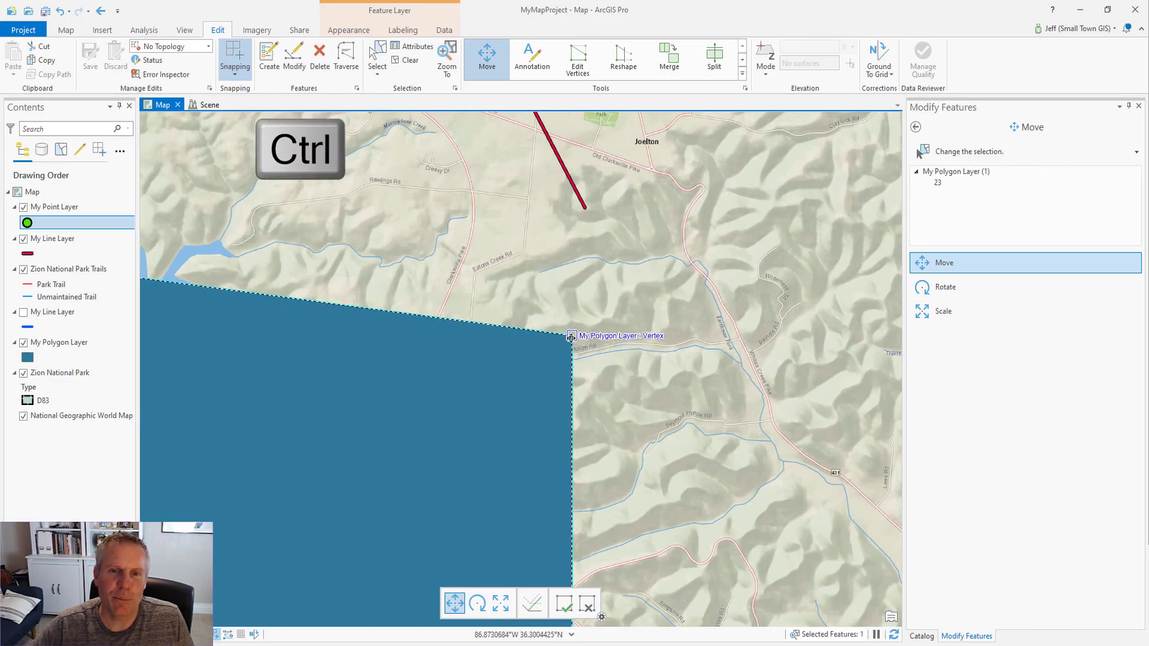
left_click(572, 336, "ctrl")
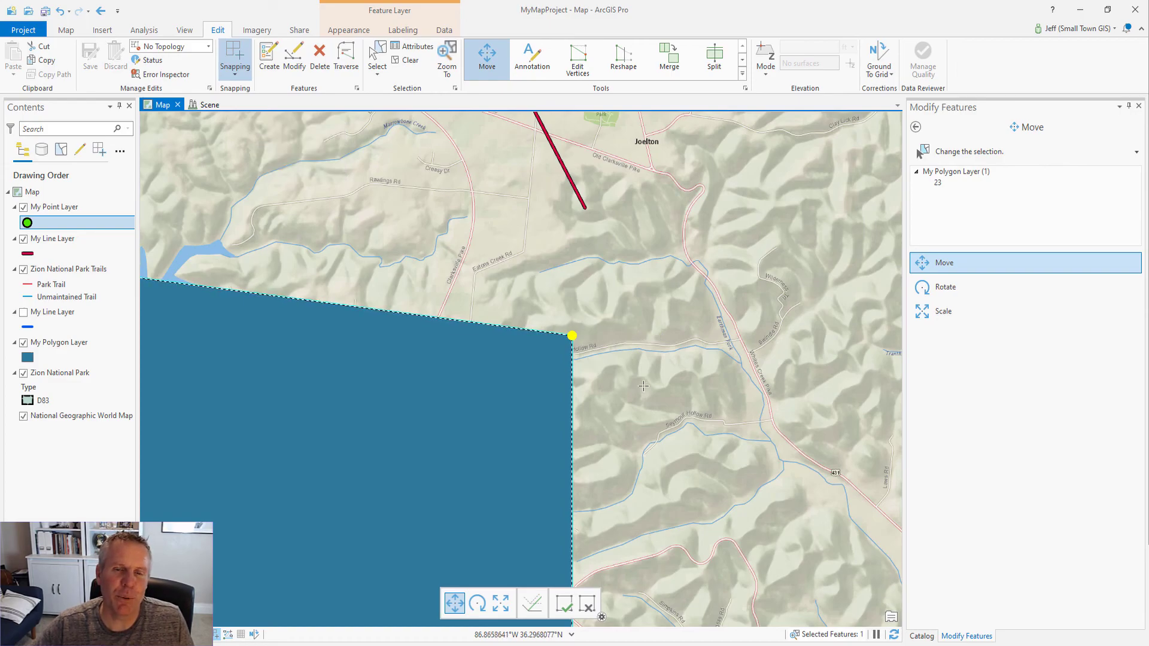
left_click_drag(546, 399, 560, 283)
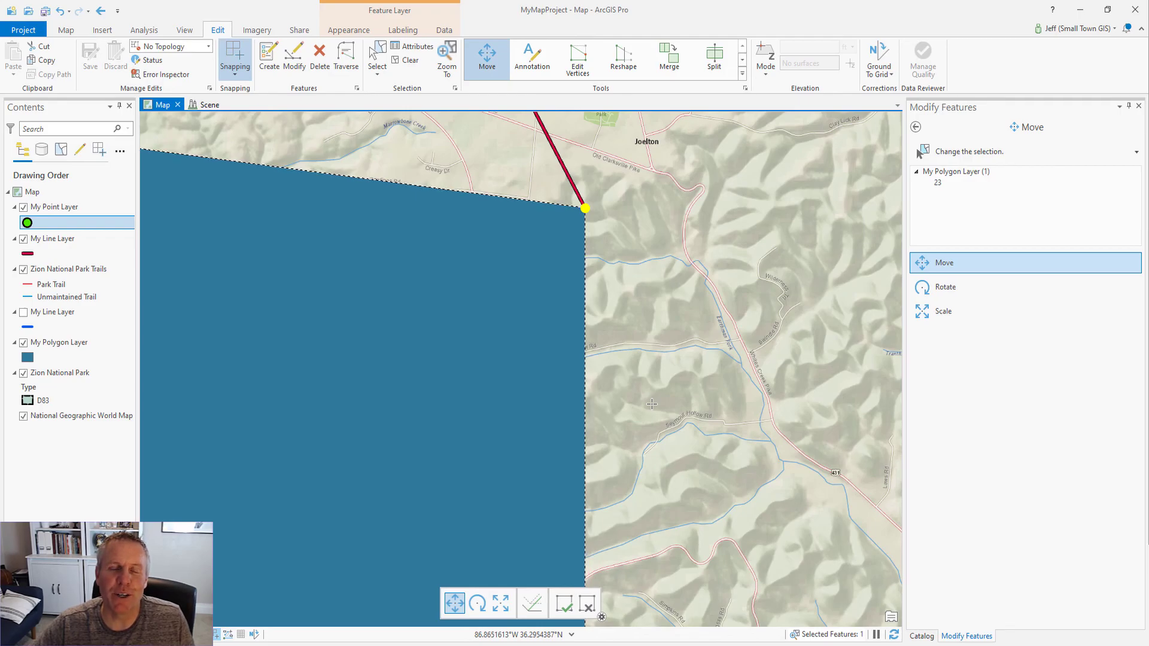
left_click(589, 607)
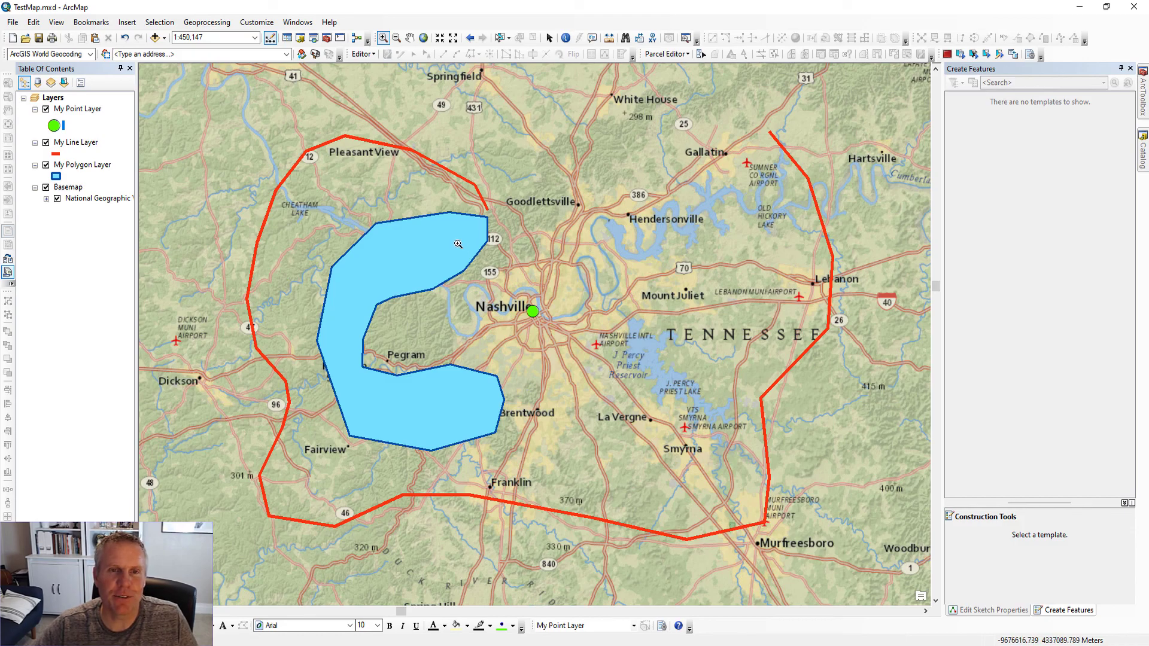
Start an edit session in ArcMap and select the C-shaped polygon to show its selection anchor.
left_click(365, 54)
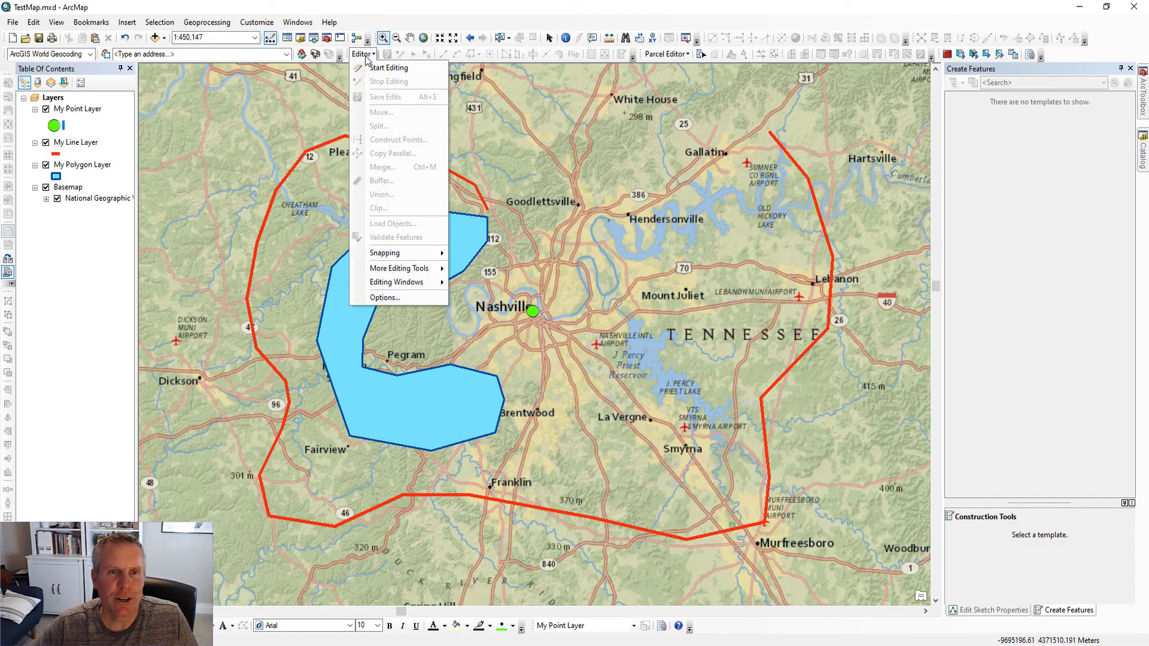
left_click(383, 69)
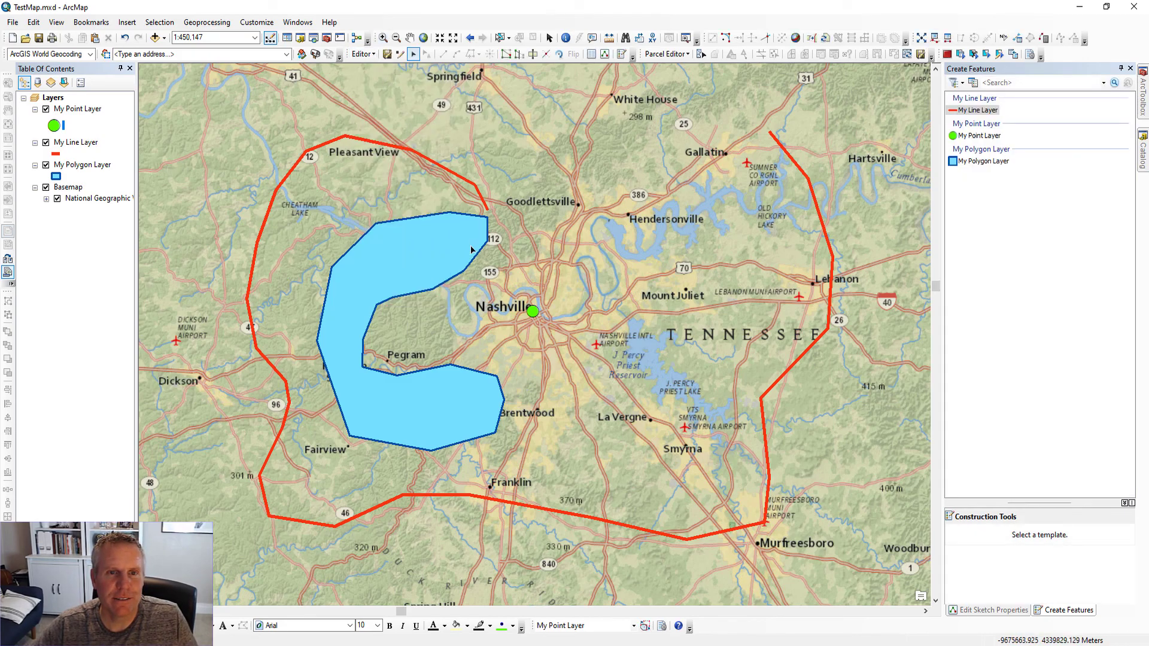
key("z")
left_click_drag(447, 171, 512, 251)
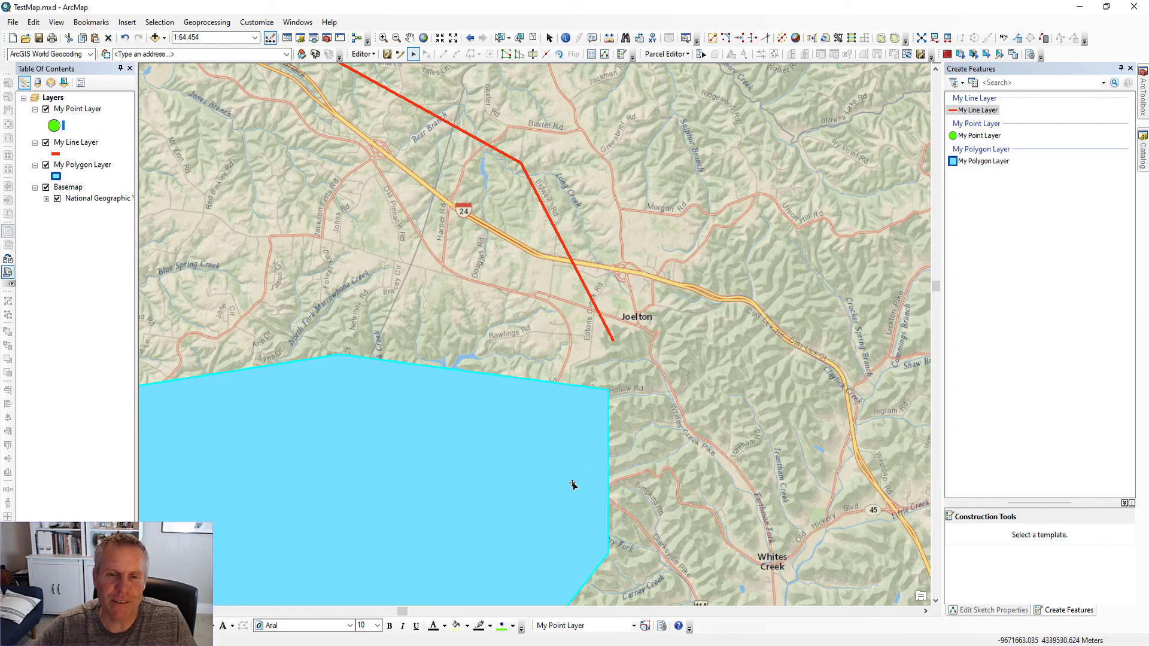
left_click(518, 38)
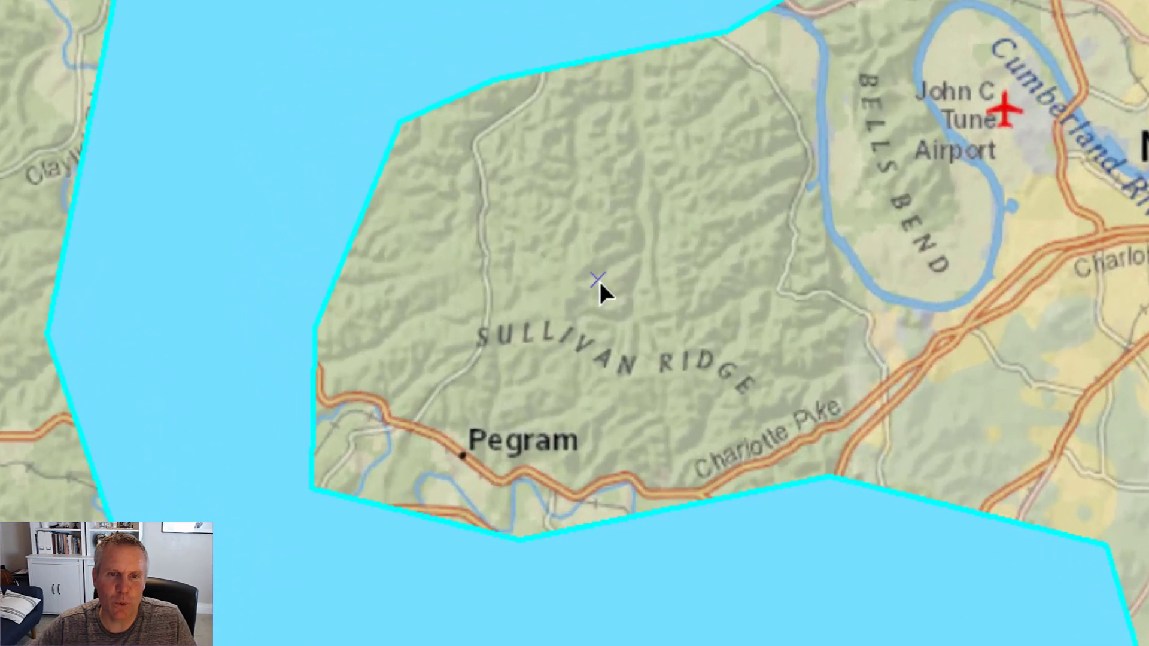
left_click(536, 336)
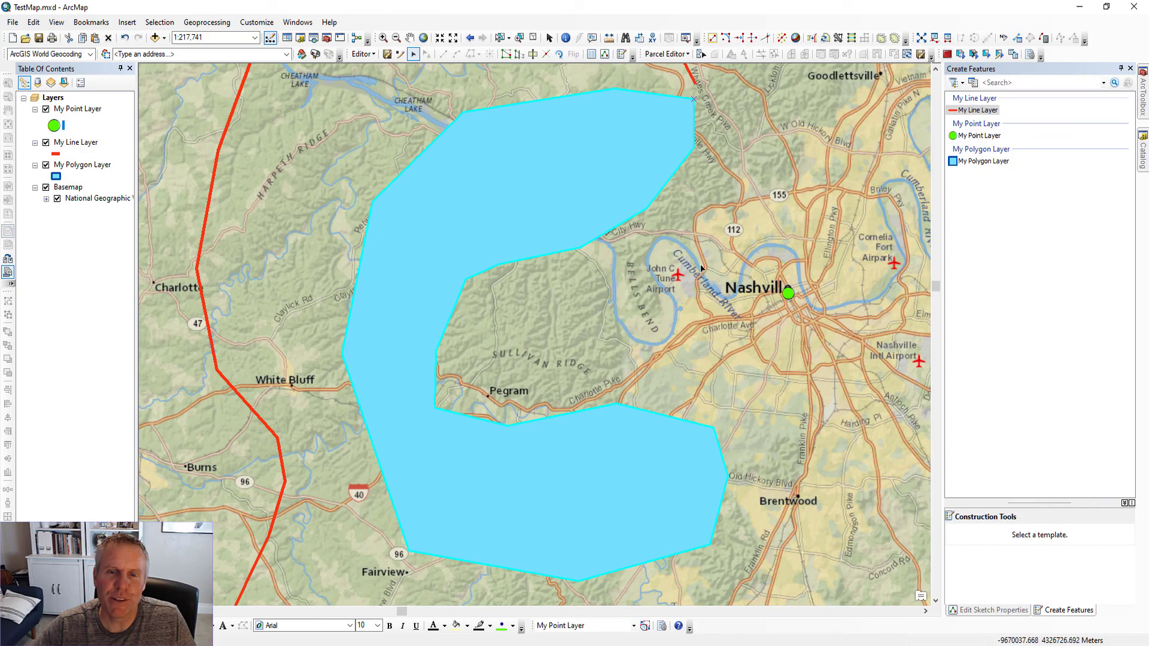
Undock the Parcel Editor toolbar over the map and dock it again.
left_click_drag(642, 54, 692, 103)
double_click(692, 105)
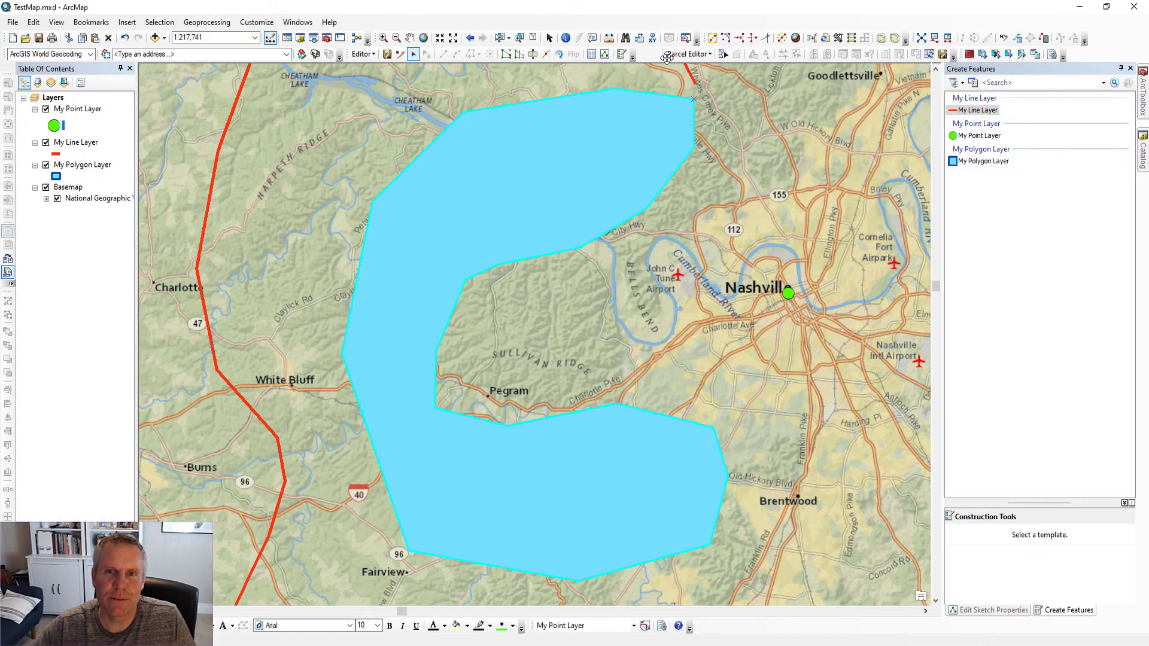
Move the ArcMap polygon by eye so its northeast corner meets the end of the red line.
left_click_drag(717, 154, 658, 74)
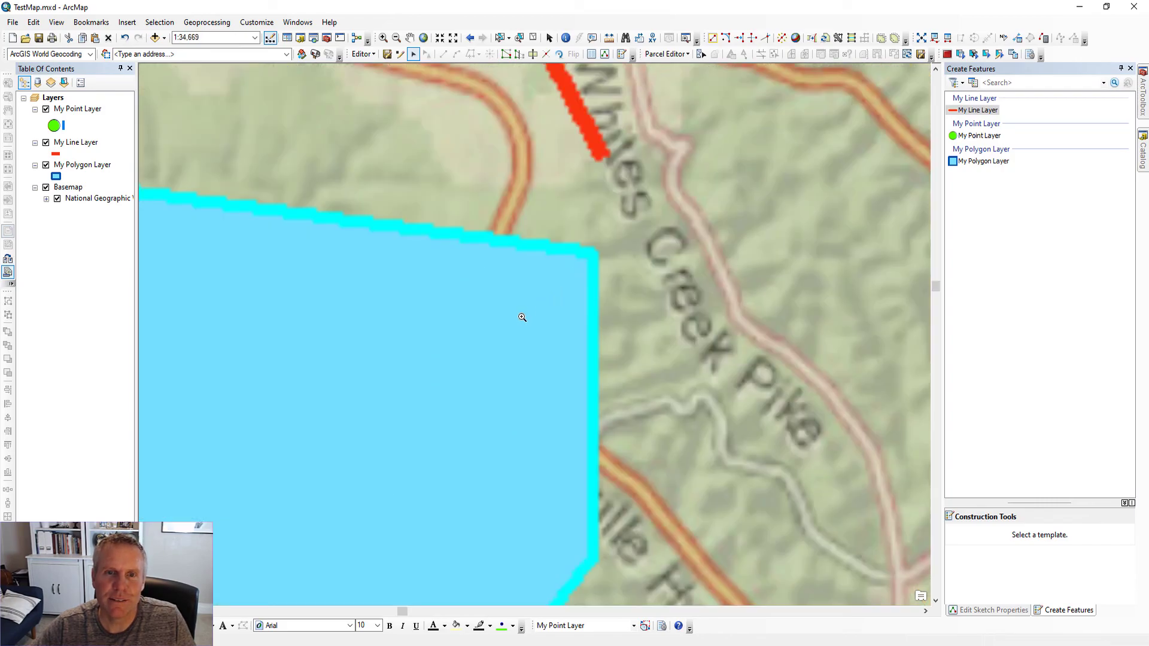
left_click(413, 55)
left_click_drag(523, 300, 533, 205)
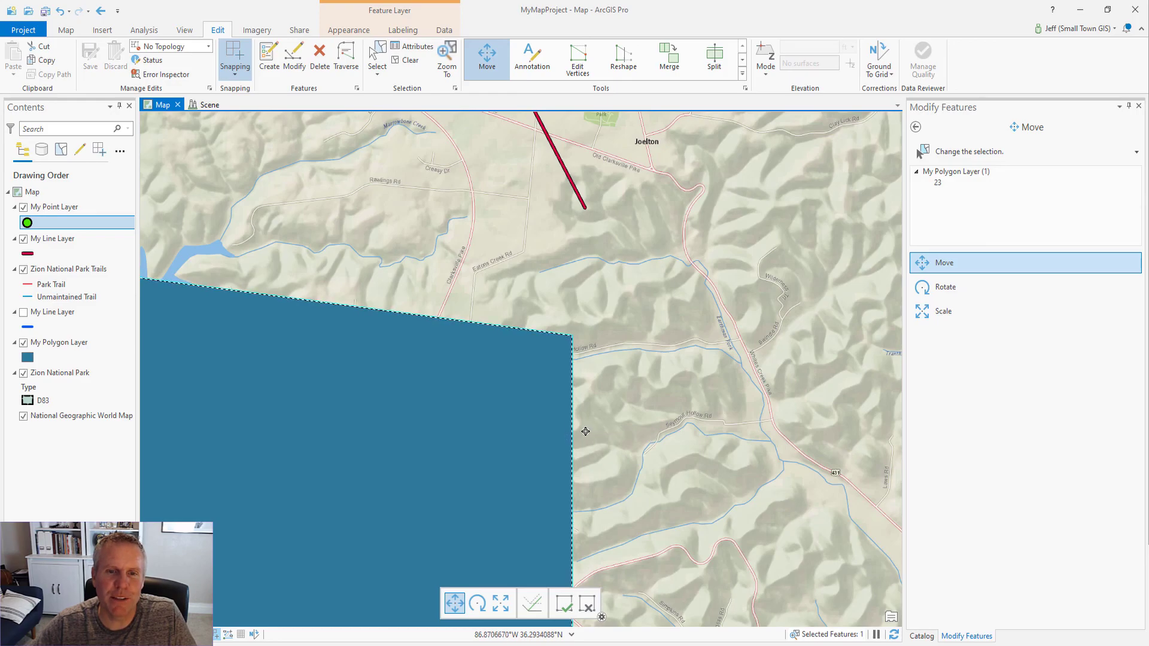
In ArcGIS Pro, place the polygon's move anchor on its east edge, relocate it to the northeast corner vertex, and snap the polygon to the red line's end.
key("ctrl")
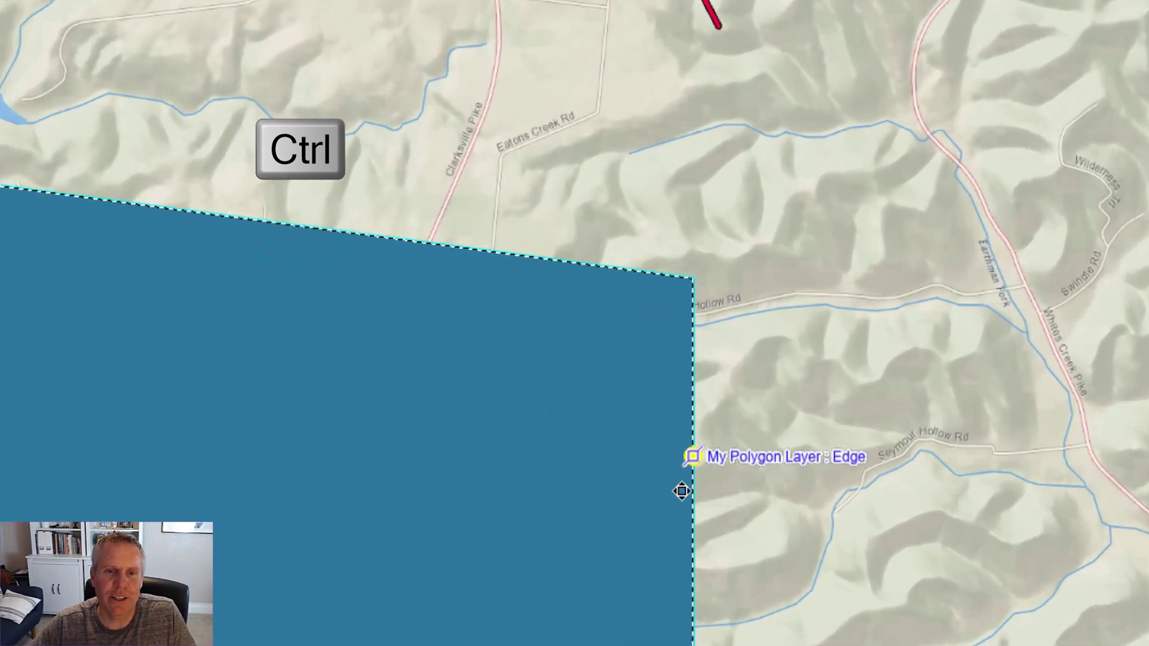
left_click(692, 457, "ctrl")
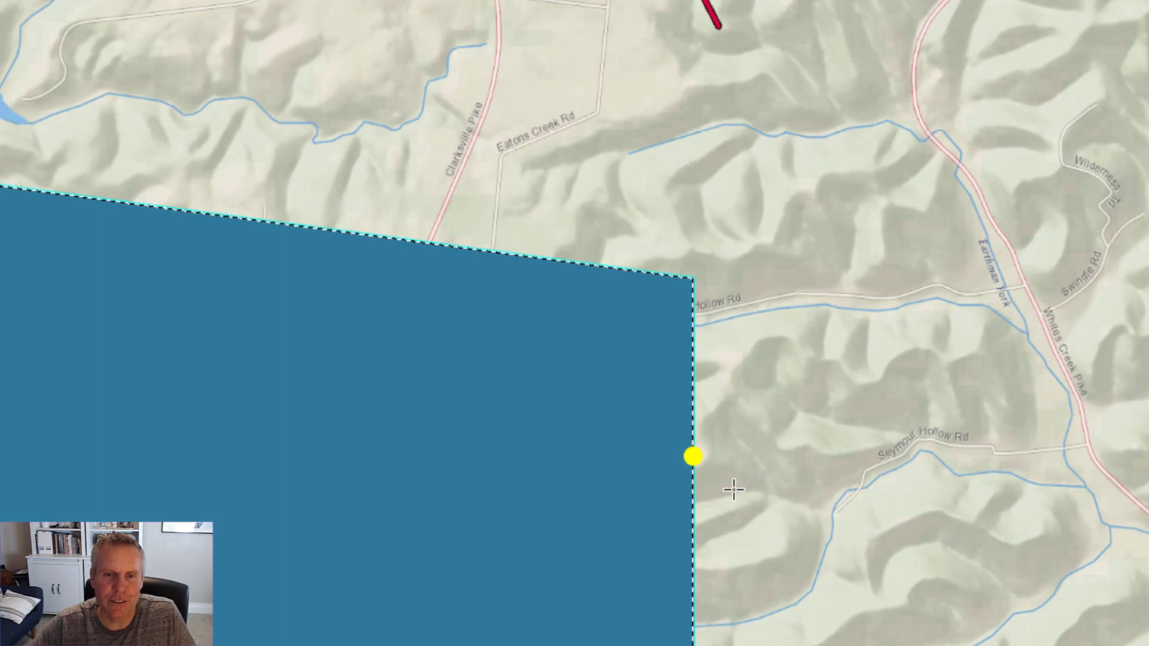
key("ctrl")
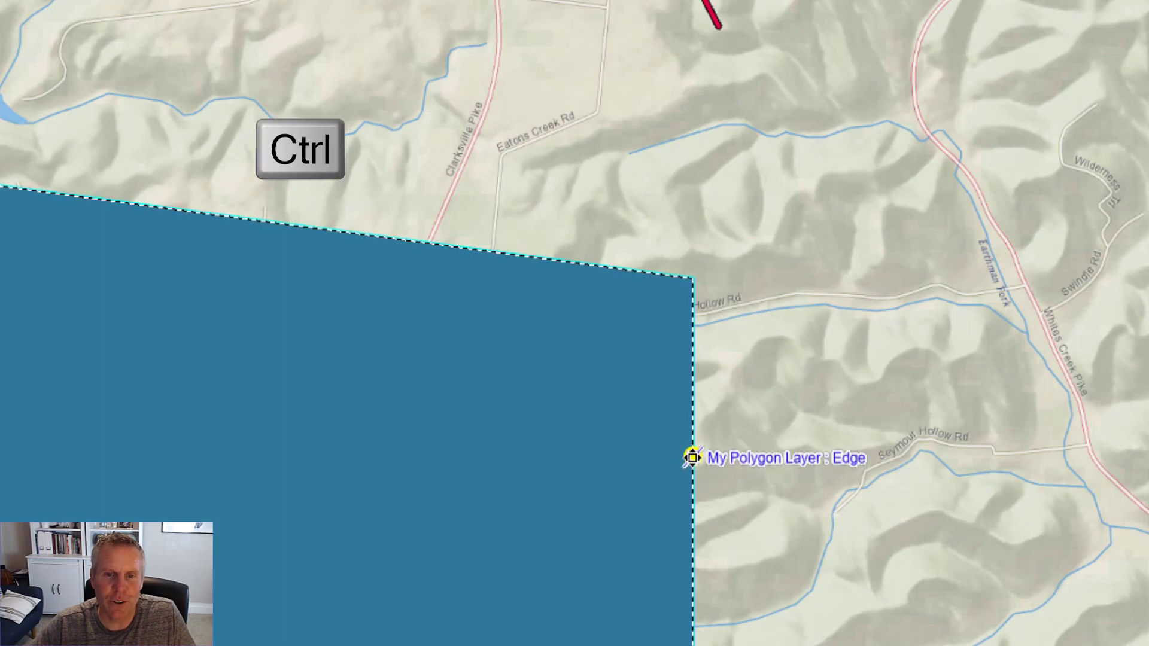
left_click(693, 276)
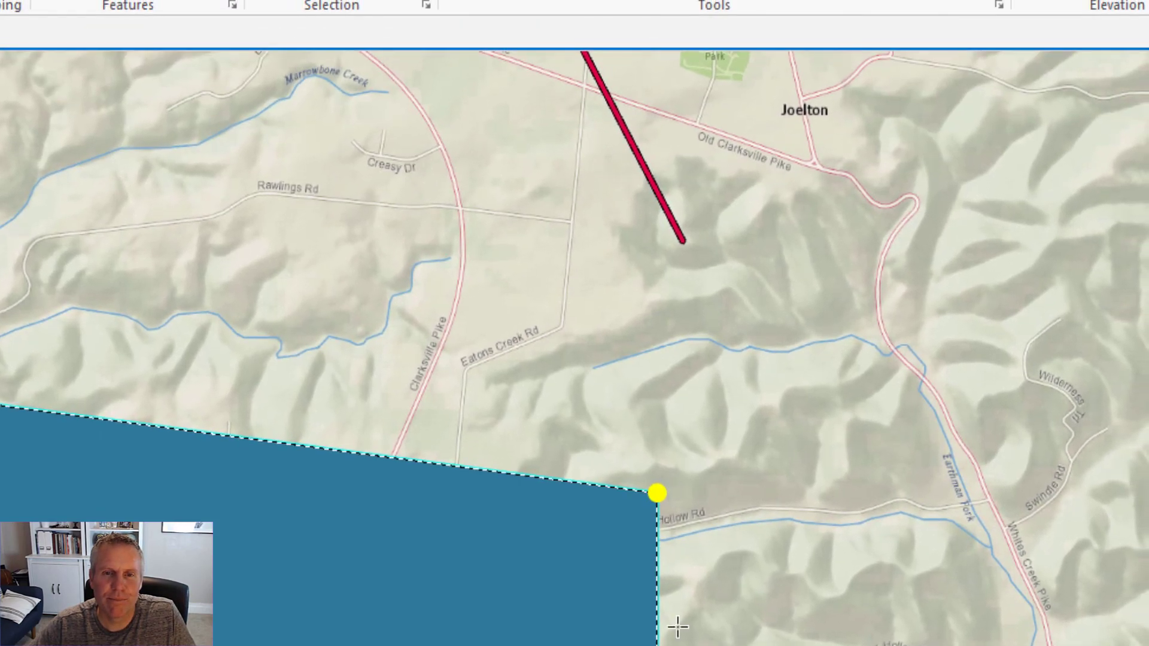
left_click_drag(594, 471, 597, 283)
left_click_drag(570, 439, 593, 380)
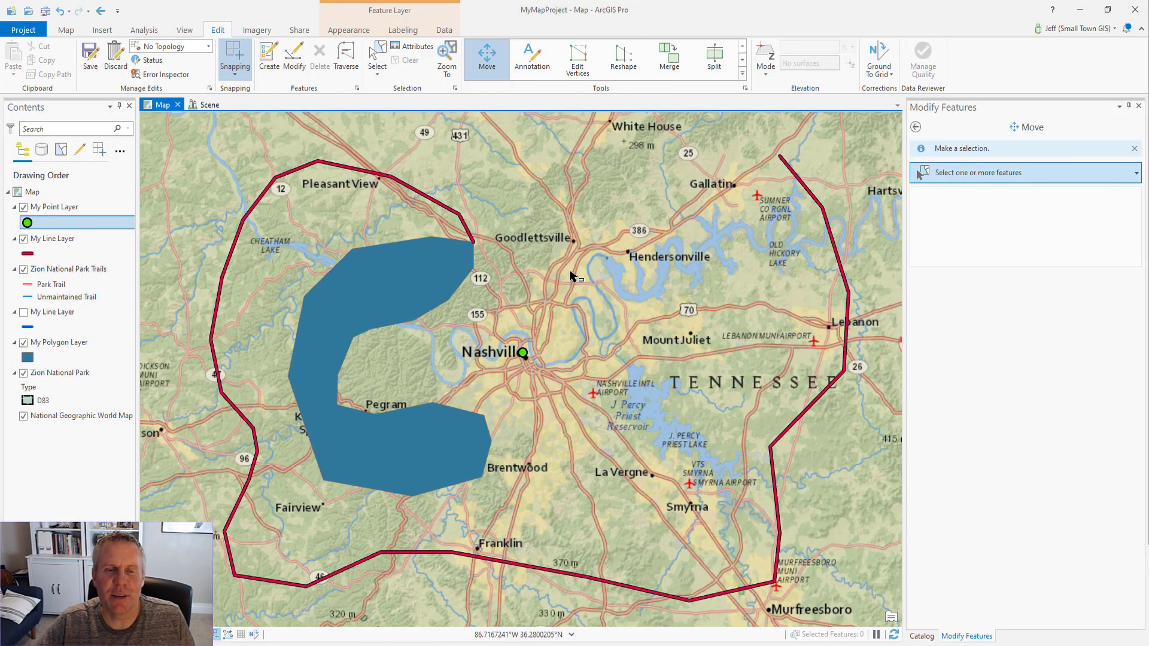
Select the point, line and polygon features together and change the on-map editing toolbar to a smaller size.
left_click_drag(208, 178, 855, 427)
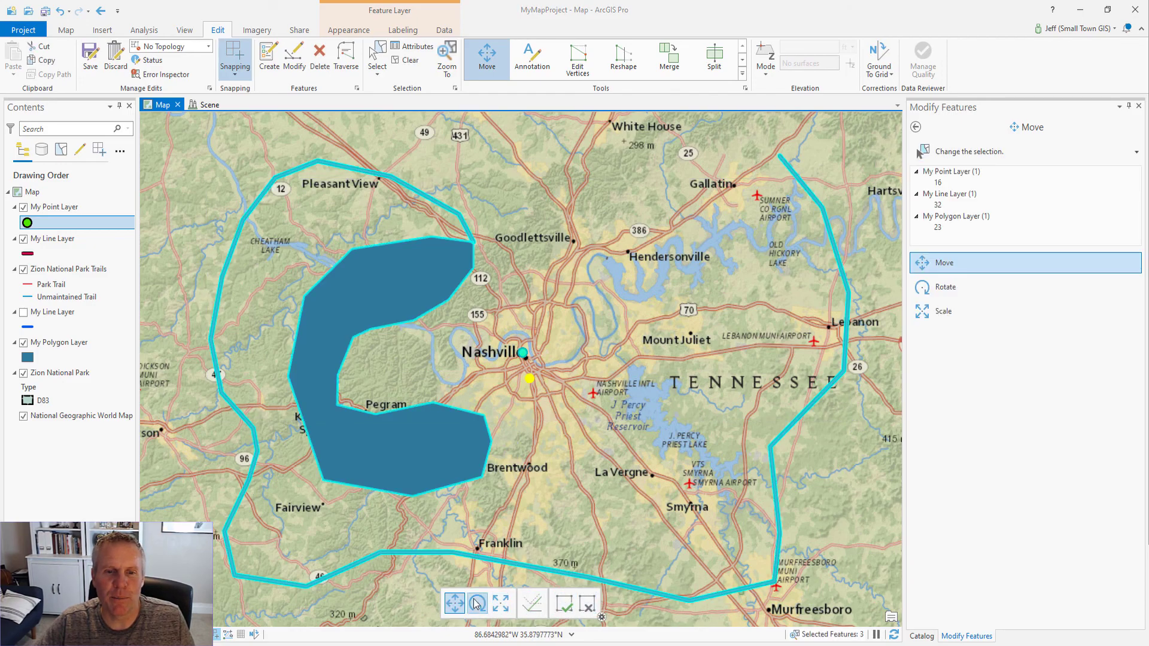
left_click(602, 618)
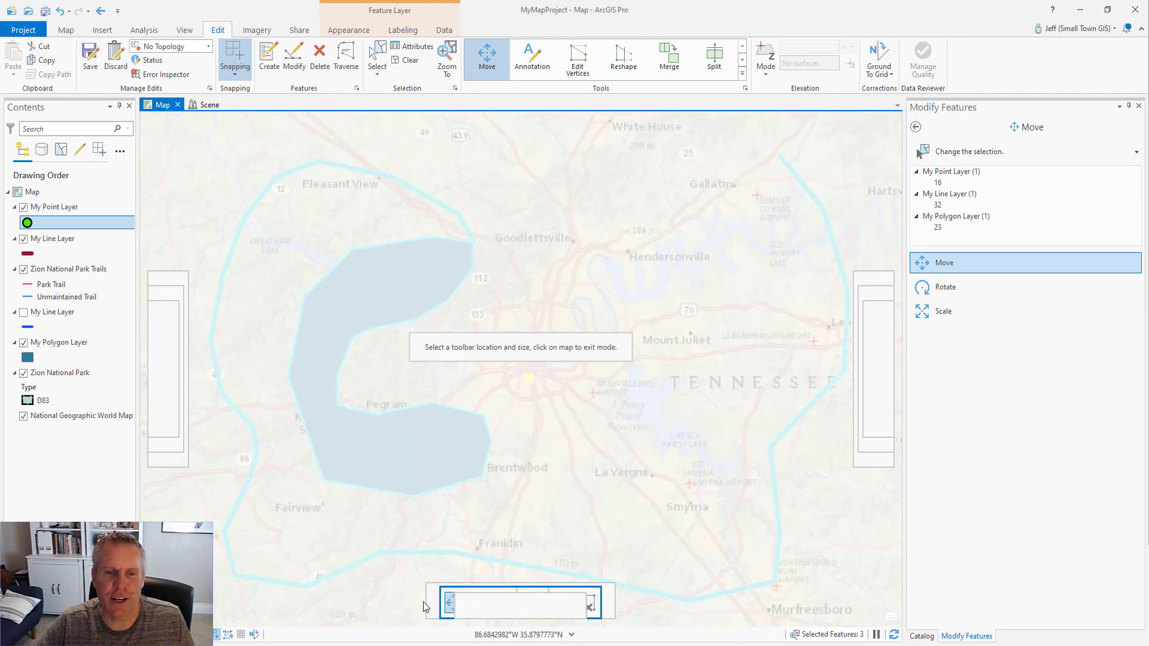
left_click(471, 611)
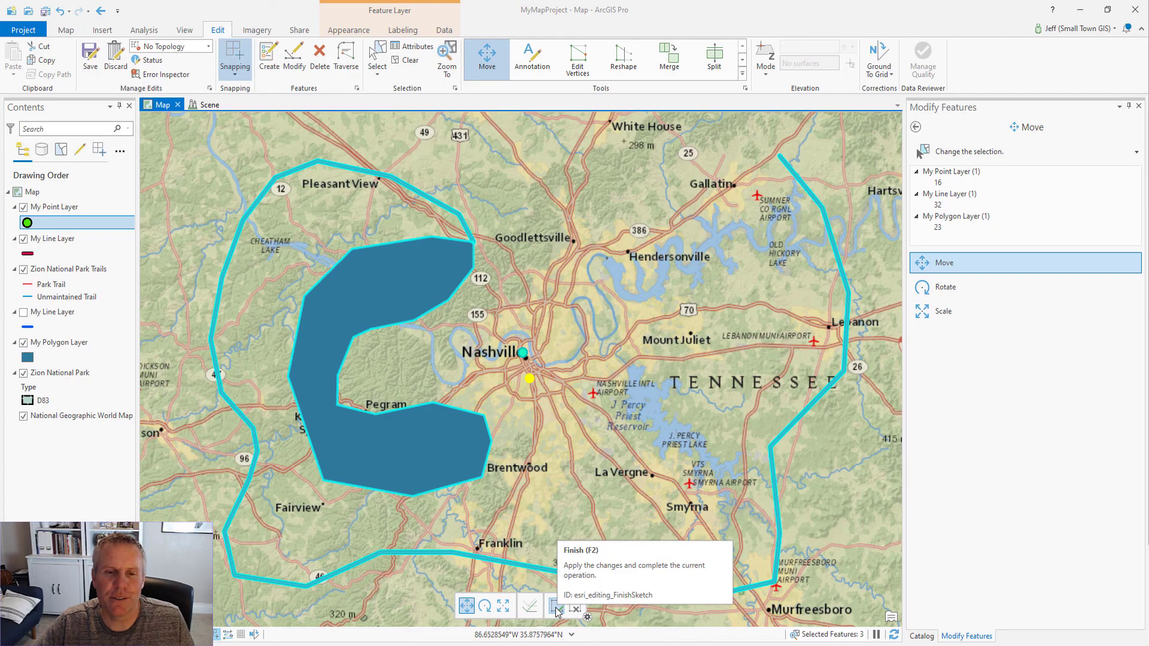
Enable the optional toggle beside the transform tools and switch the three selected features from Move through Rotate to Scale.
left_click(523, 606)
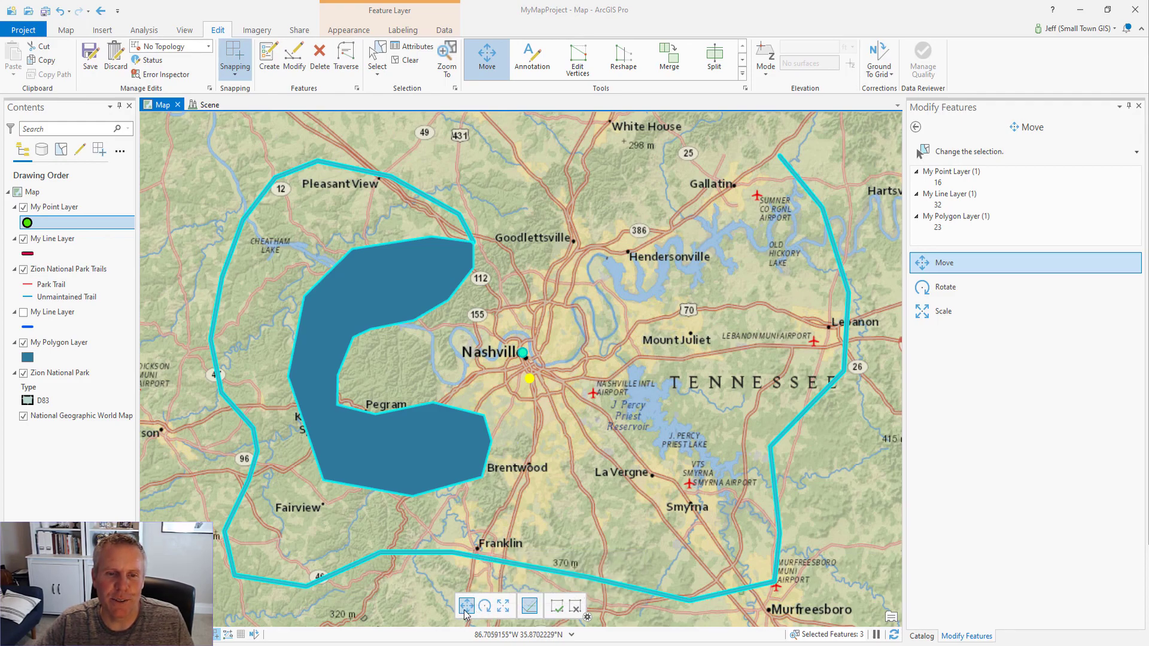
left_click(485, 611)
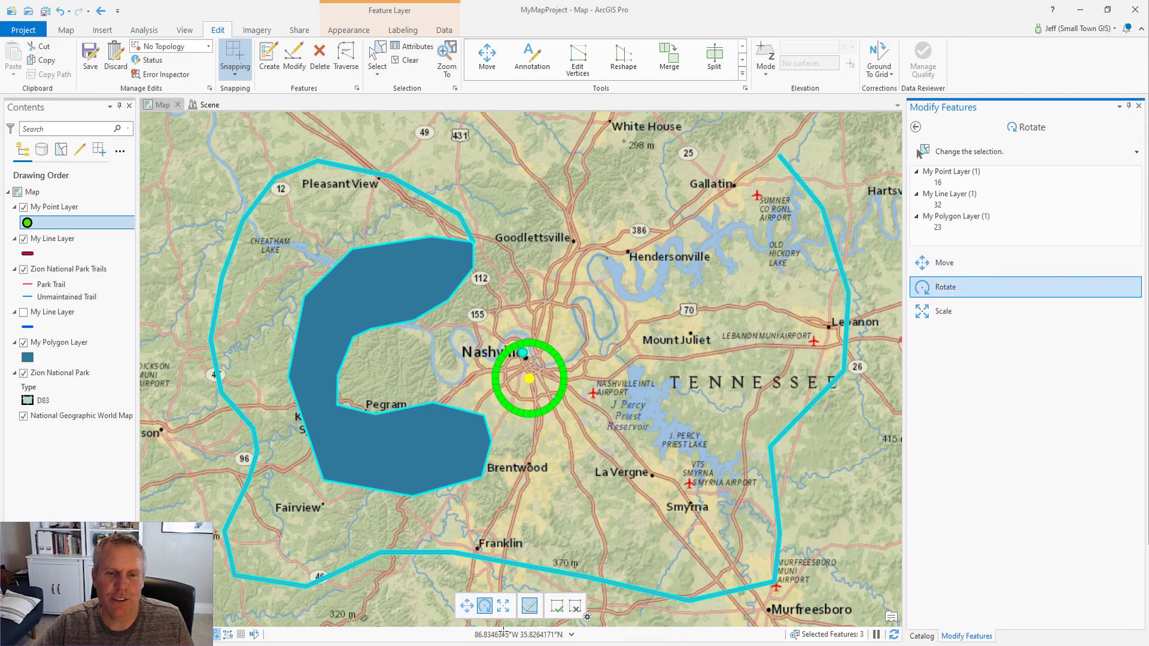
left_click(504, 608)
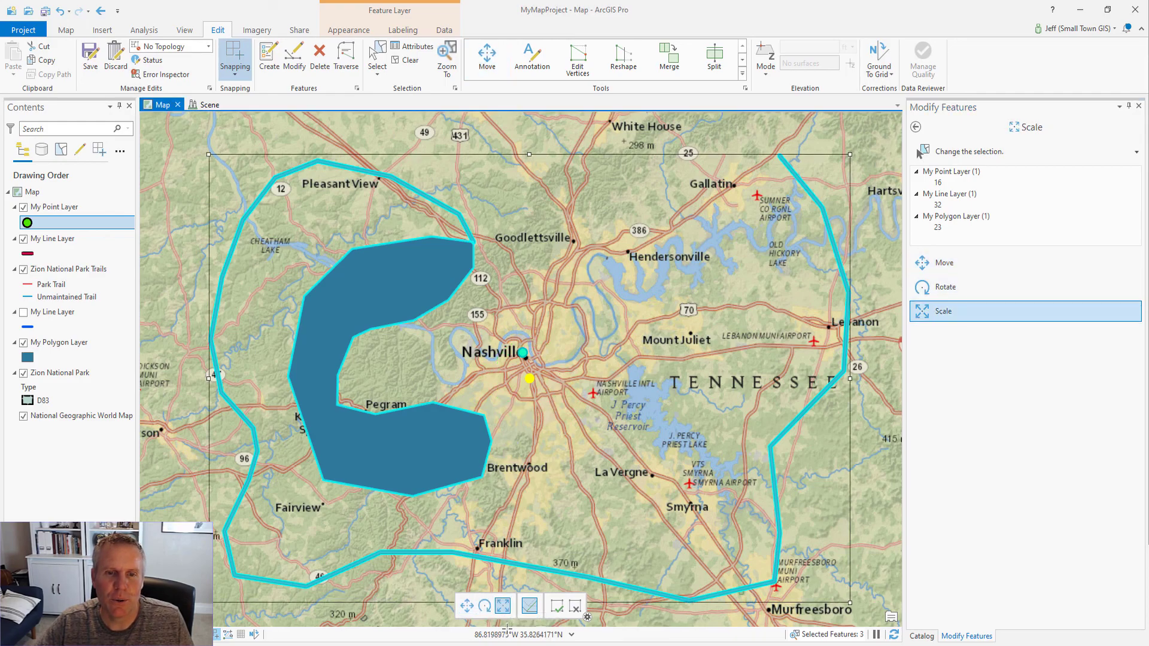